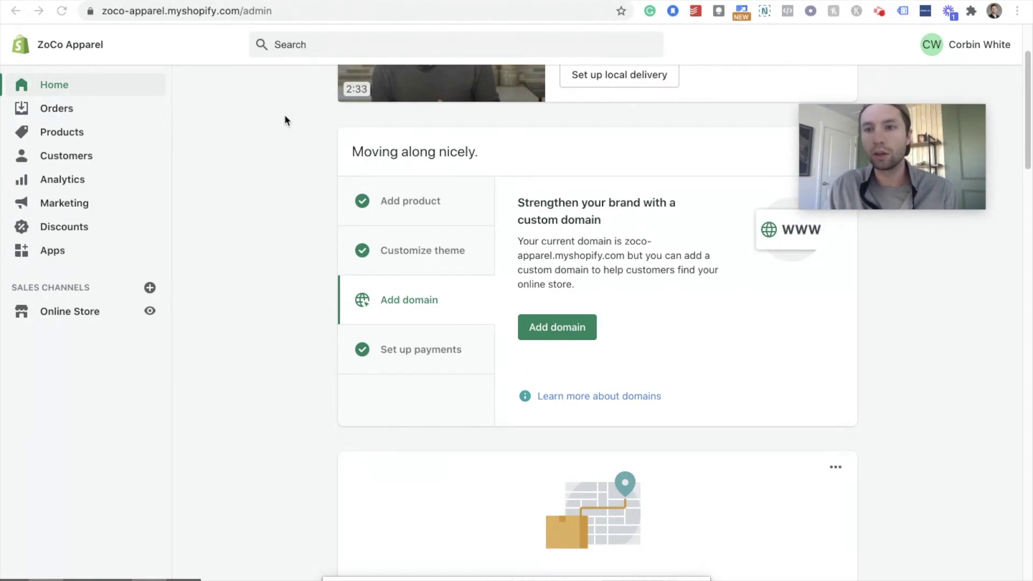
# In ZoCo Marketing's Business Settings, open Data Sources > Pixels and start adding a pixel
pyautogui.hotkey('ctrl', 'Tab')
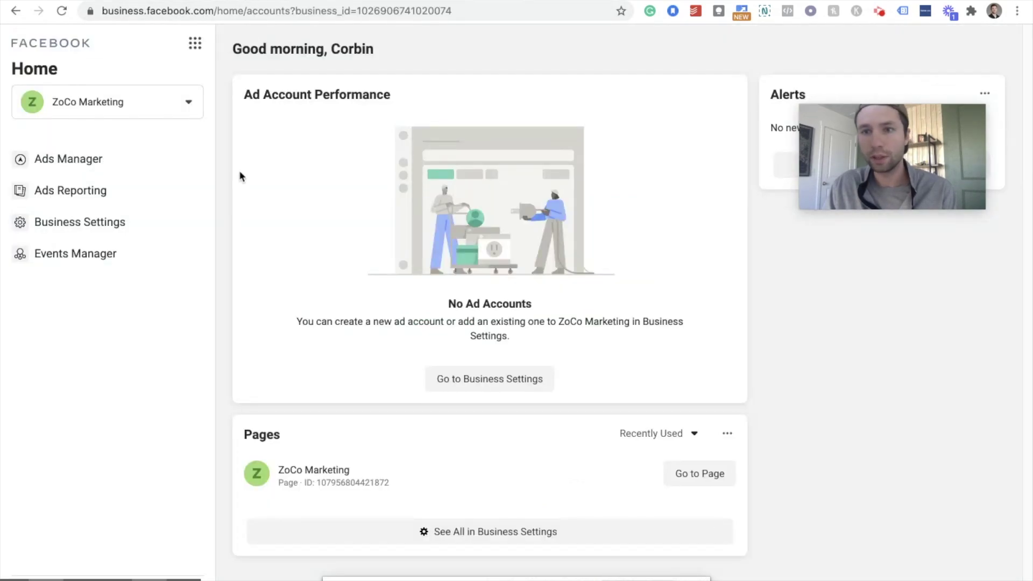
pyautogui.click(86, 222)
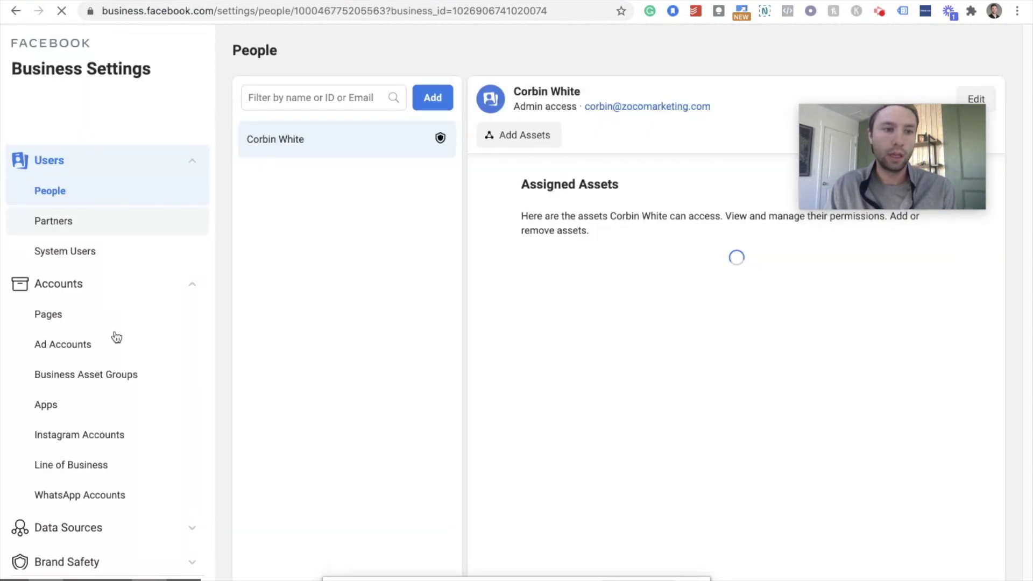
pyautogui.scroll(-4, 118, 376)
pyautogui.click(114, 334)
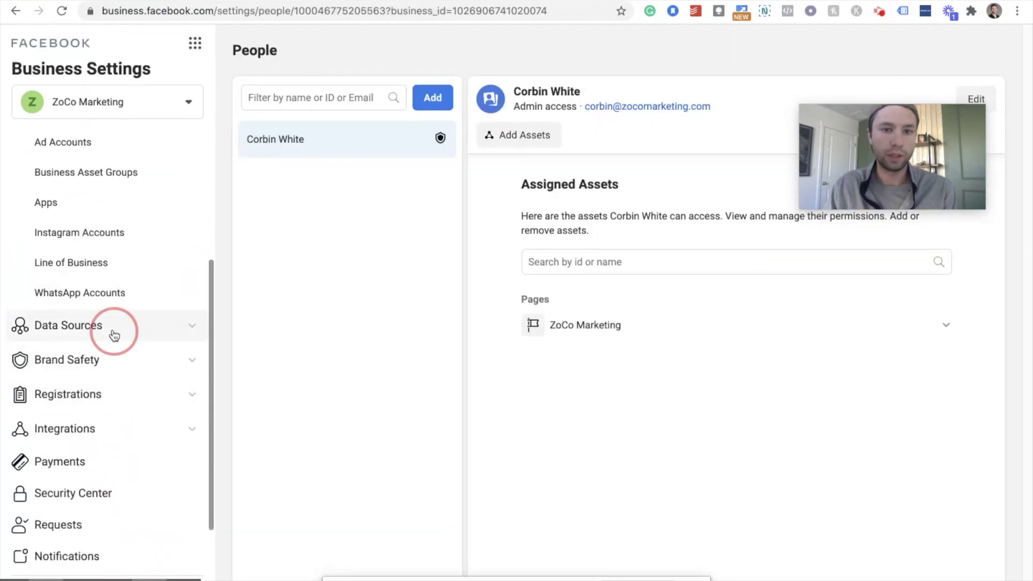
pyautogui.scroll(-1, 151, 366)
pyautogui.click(84, 354)
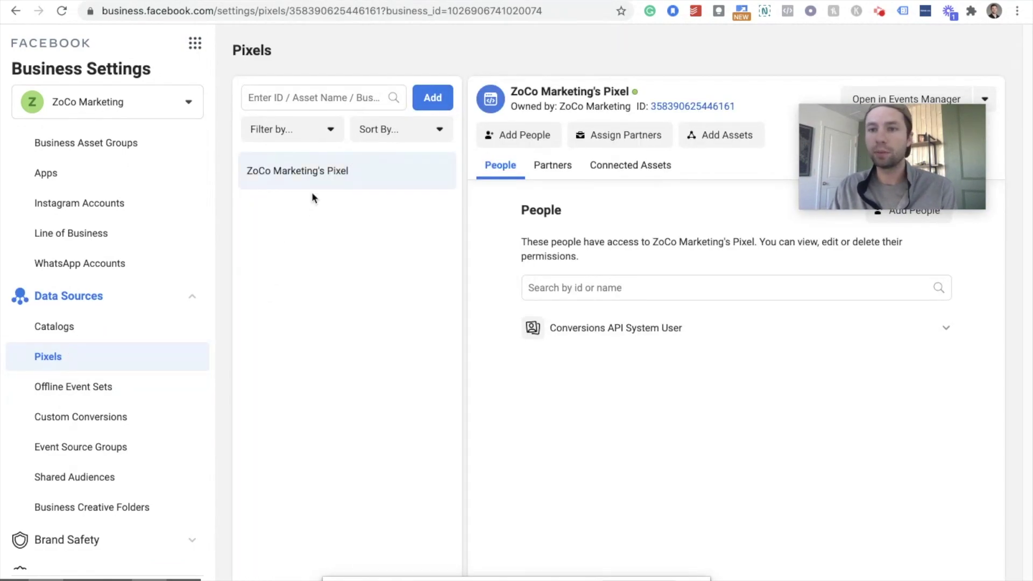
pyautogui.click(432, 98)
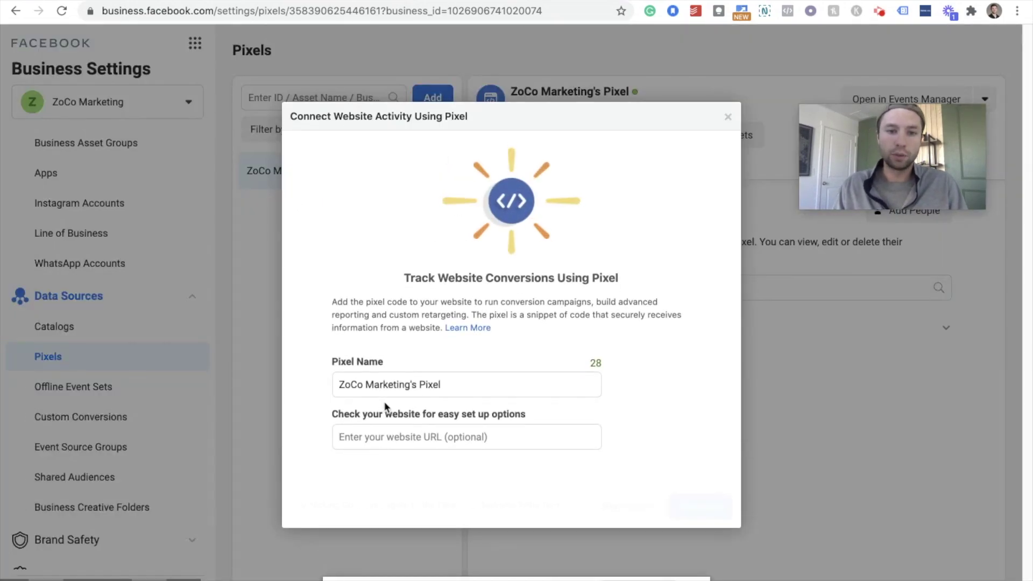
# Rename the new pixel to 'Demo Pixel' and create it
pyautogui.click(466, 382)
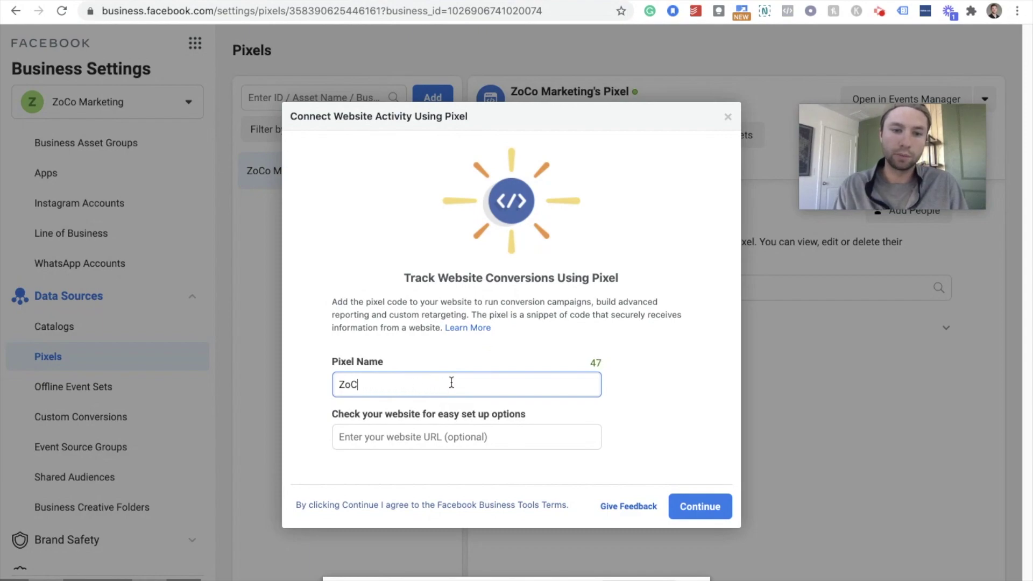
pyautogui.press('BackSpace')
pyautogui.press('BackSpace')
pyautogui.press('BackSpace')
pyautogui.write('Demo Pixel')
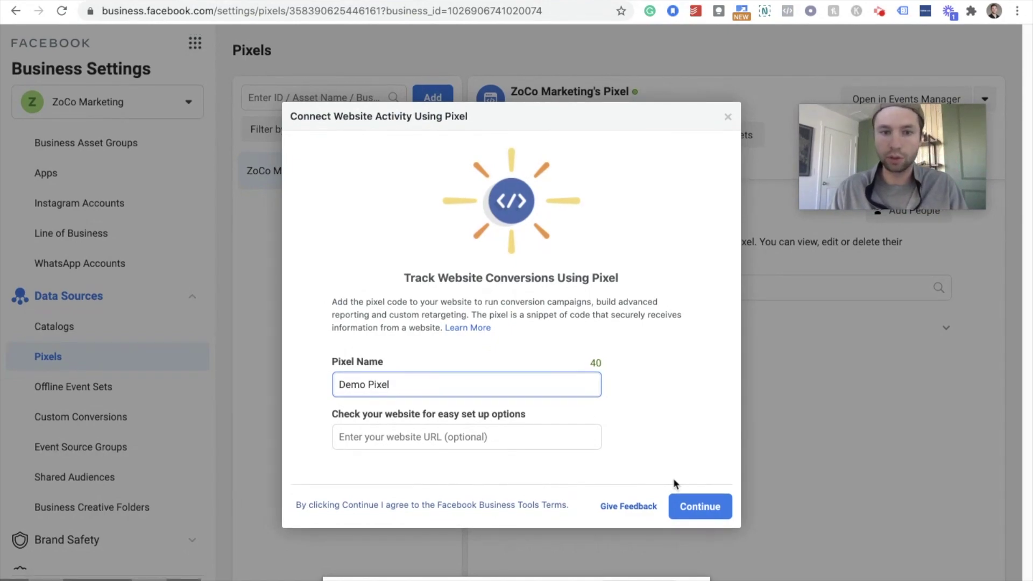
pyautogui.click(711, 508)
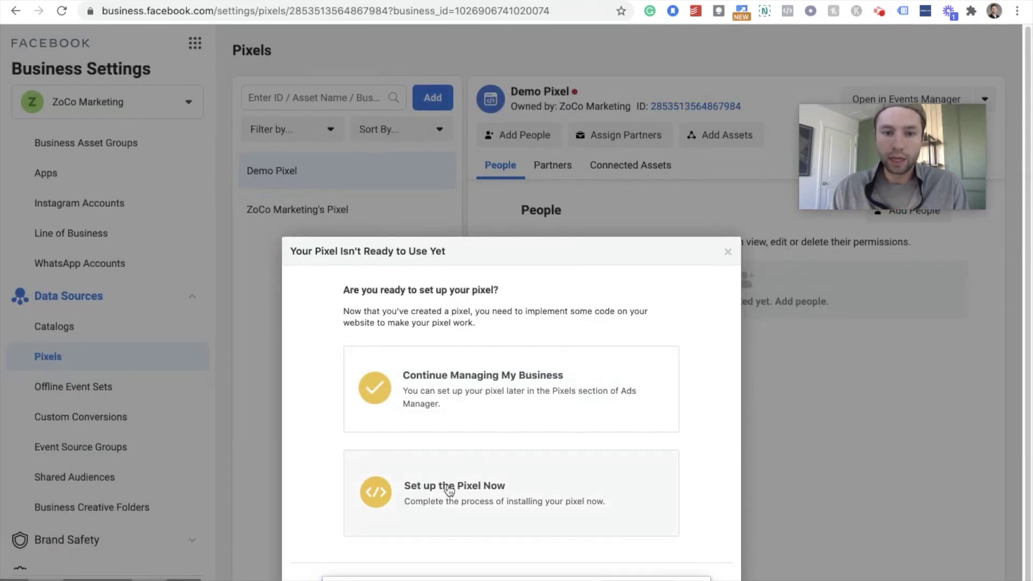
# Set up Demo Pixel via the Shopify partner integration, keeping automatic advanced matching, up to Paste Pixel ID
pyautogui.click(475, 495)
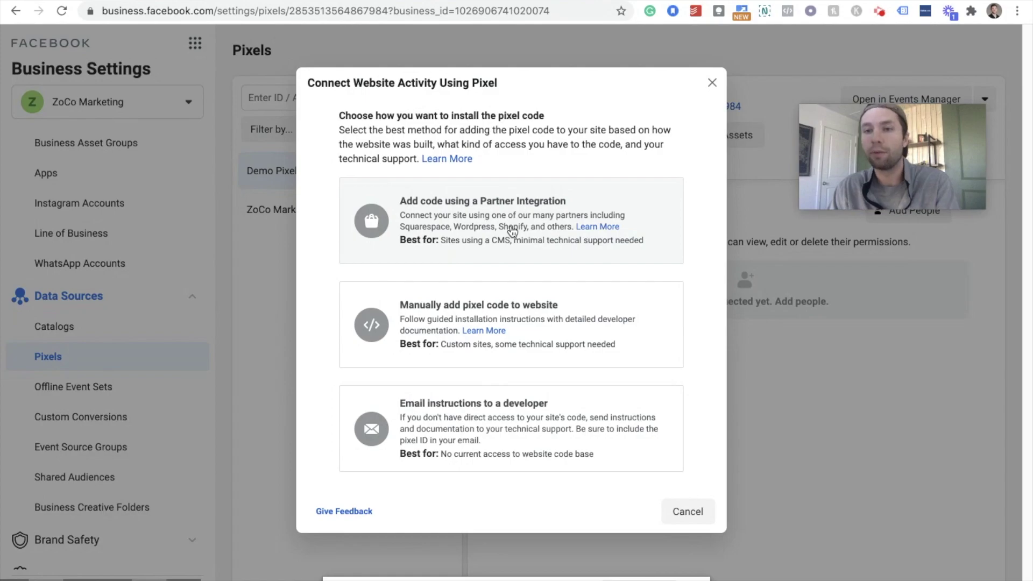
pyautogui.click(496, 222)
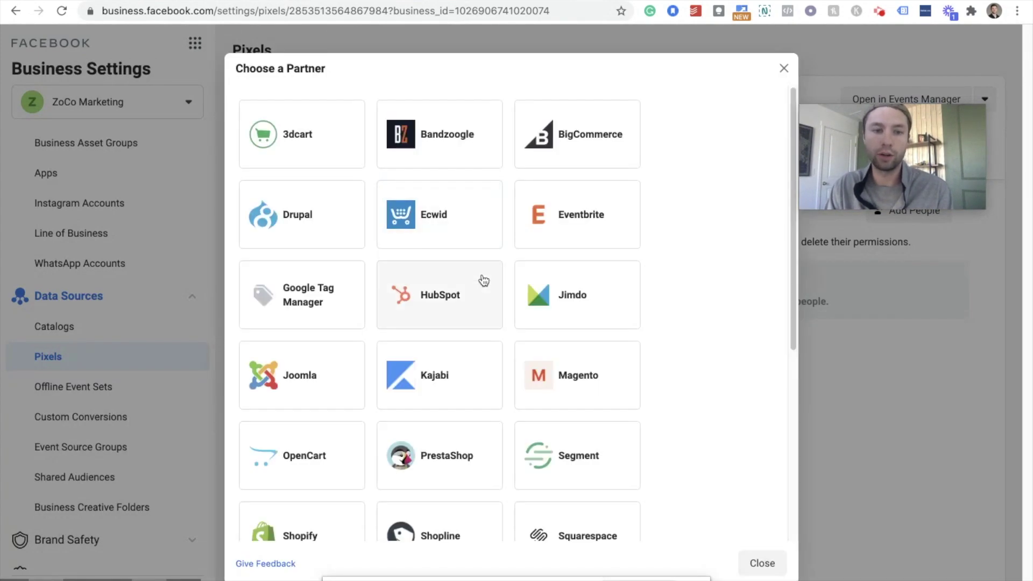
pyautogui.scroll(-5, 479, 281)
pyautogui.click(305, 287)
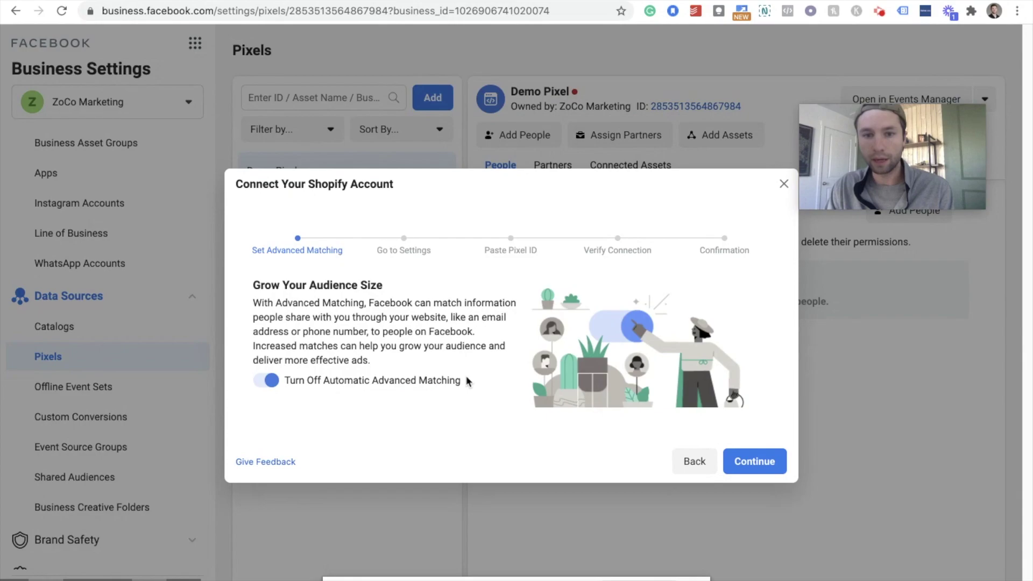
pyautogui.click(735, 457)
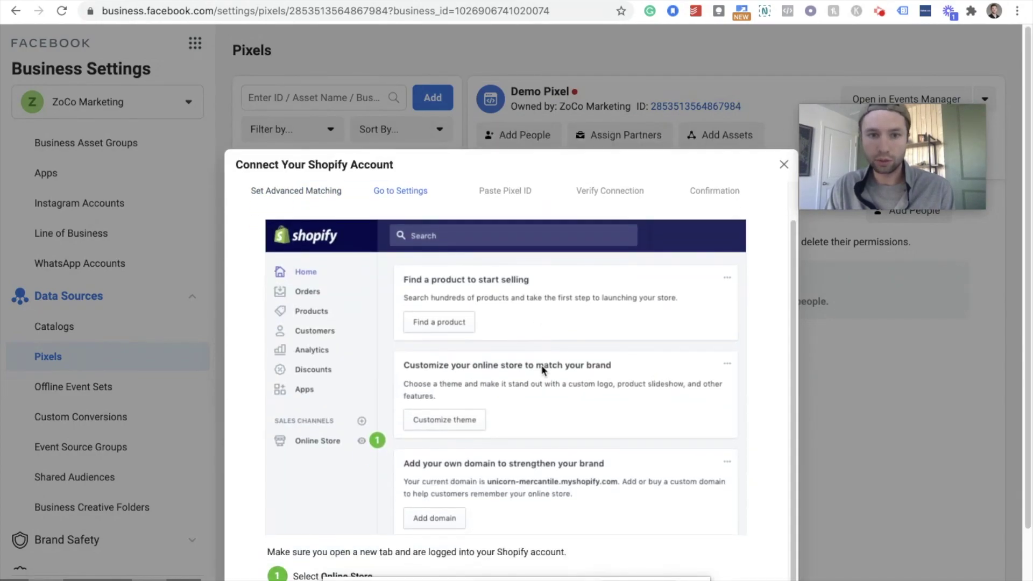
pyautogui.scroll(-1, 541, 366)
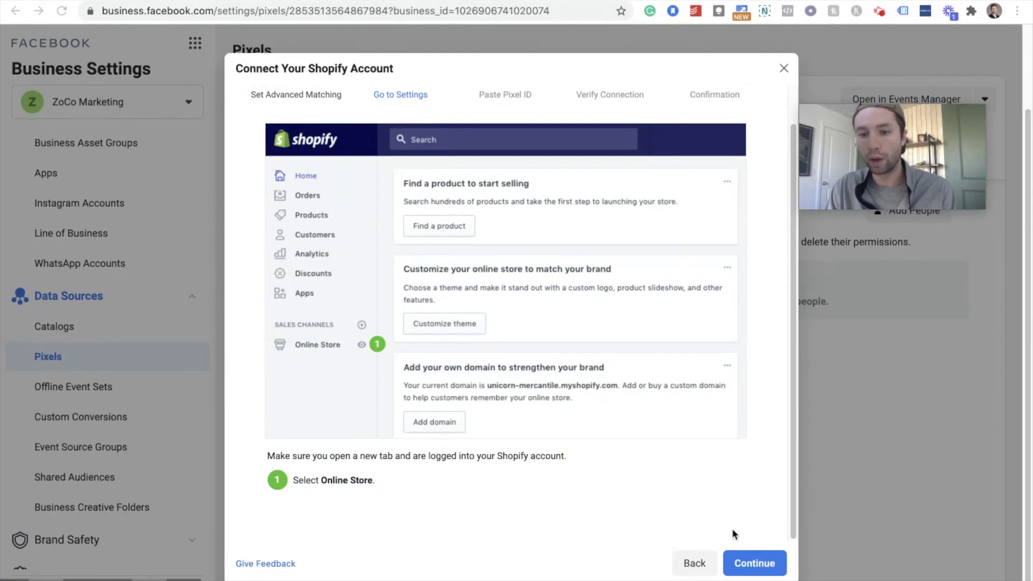
pyautogui.click(756, 563)
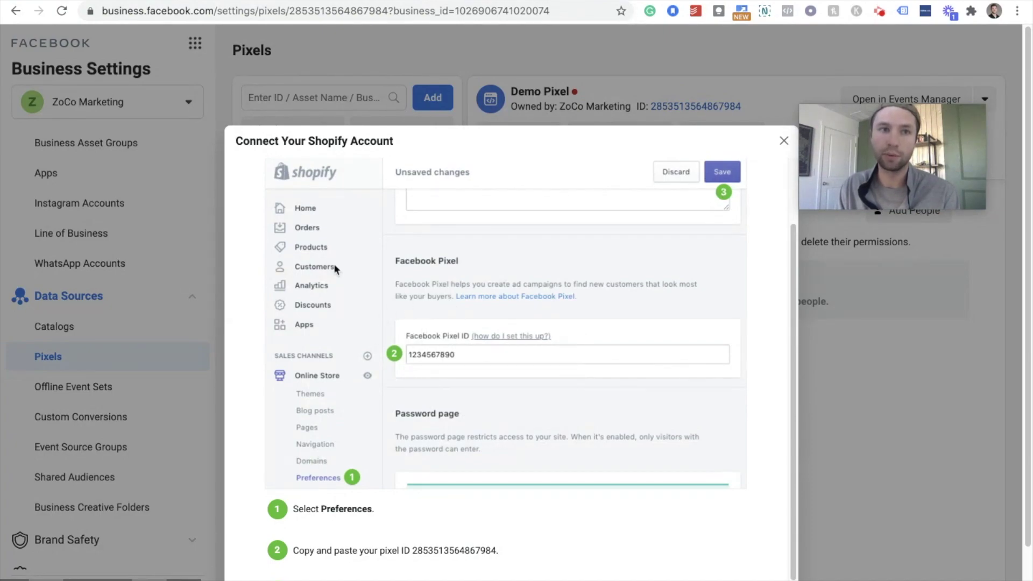
# In Shopify's Online Store Preferences, start Facebook setup from the Facebook Pixel section
pyautogui.hotkey('ctrl', 'Tab')
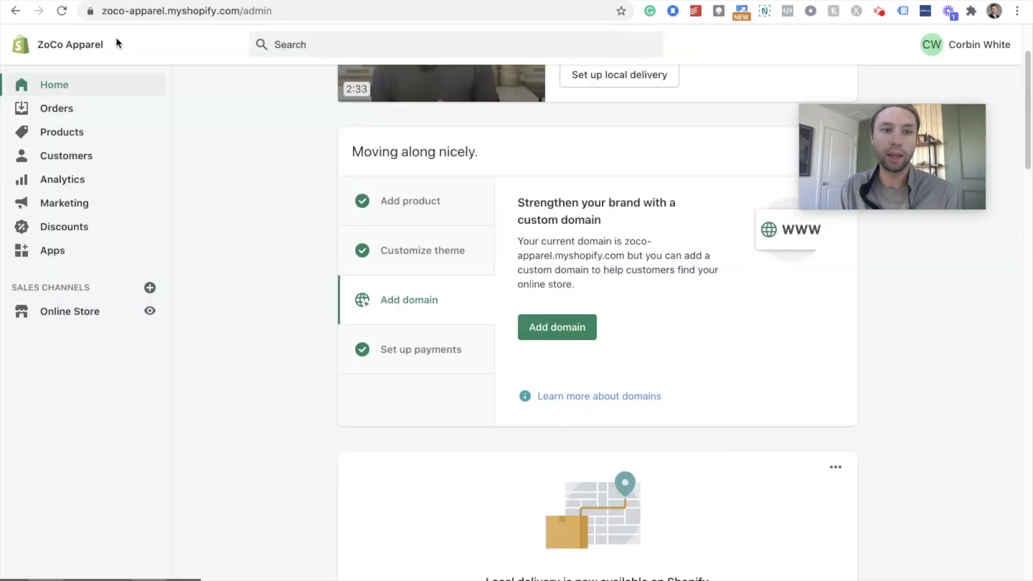
pyautogui.click(81, 312)
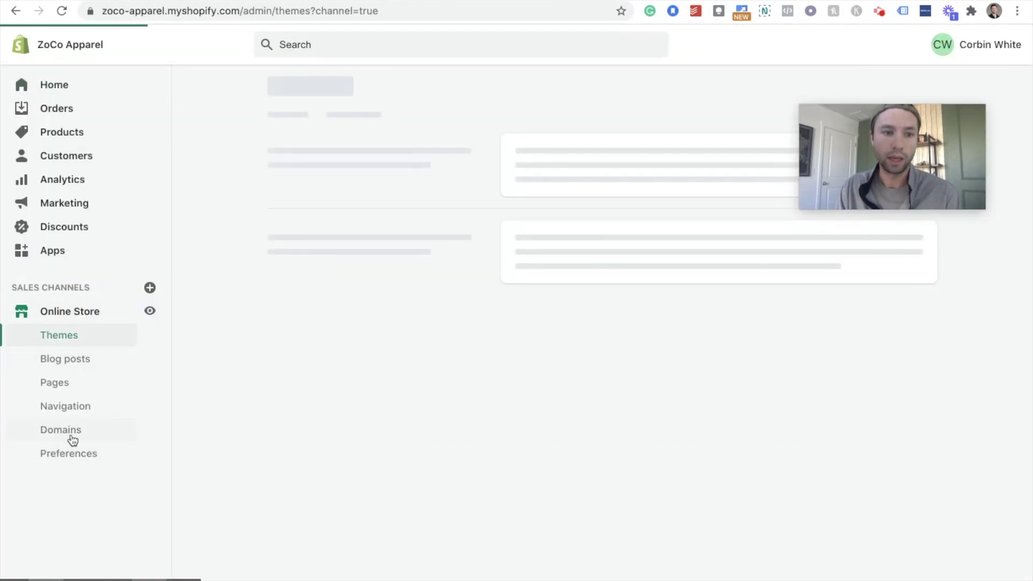
pyautogui.click(72, 457)
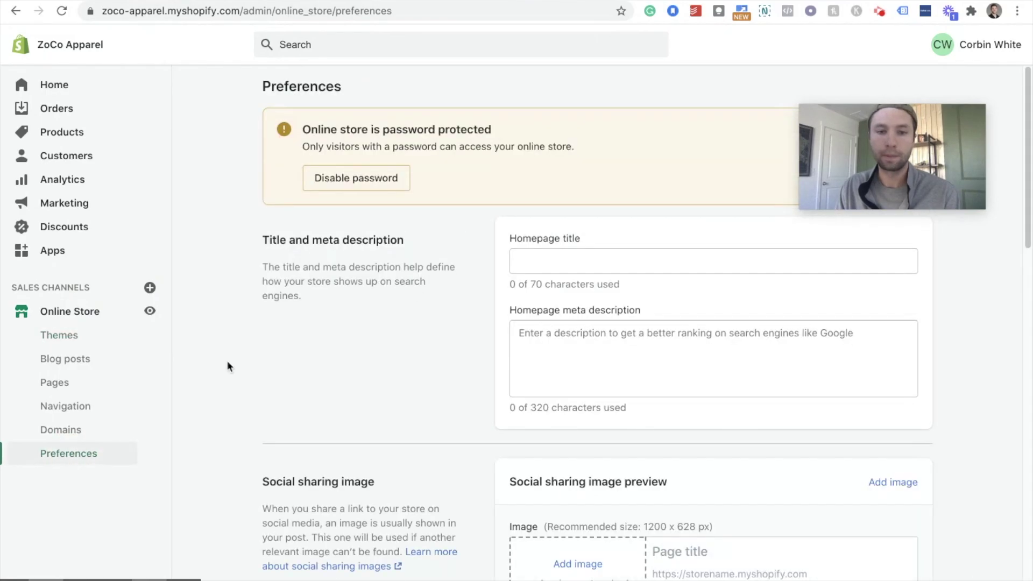
pyautogui.scroll(-10, 586, 320)
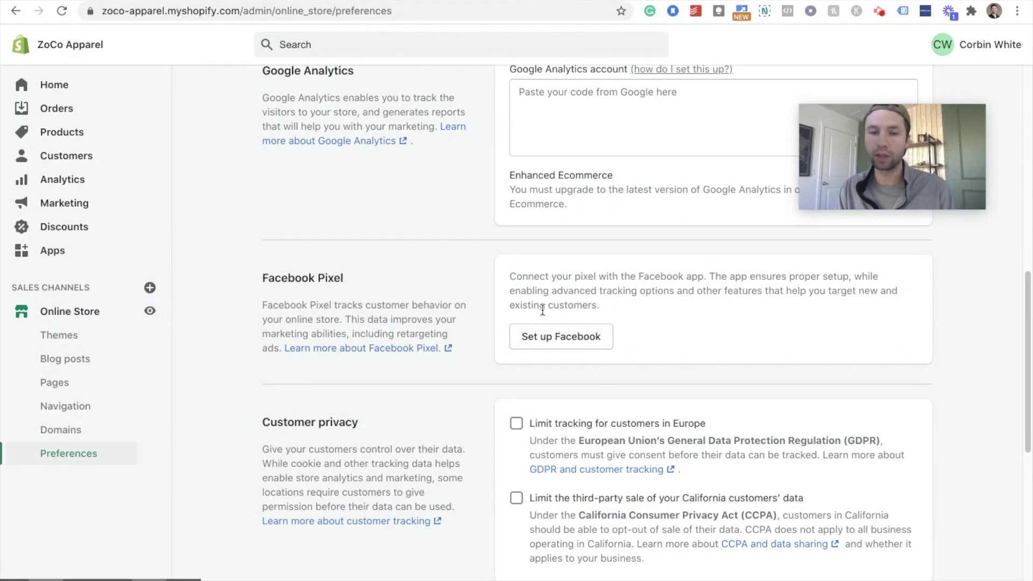
pyautogui.click(589, 335)
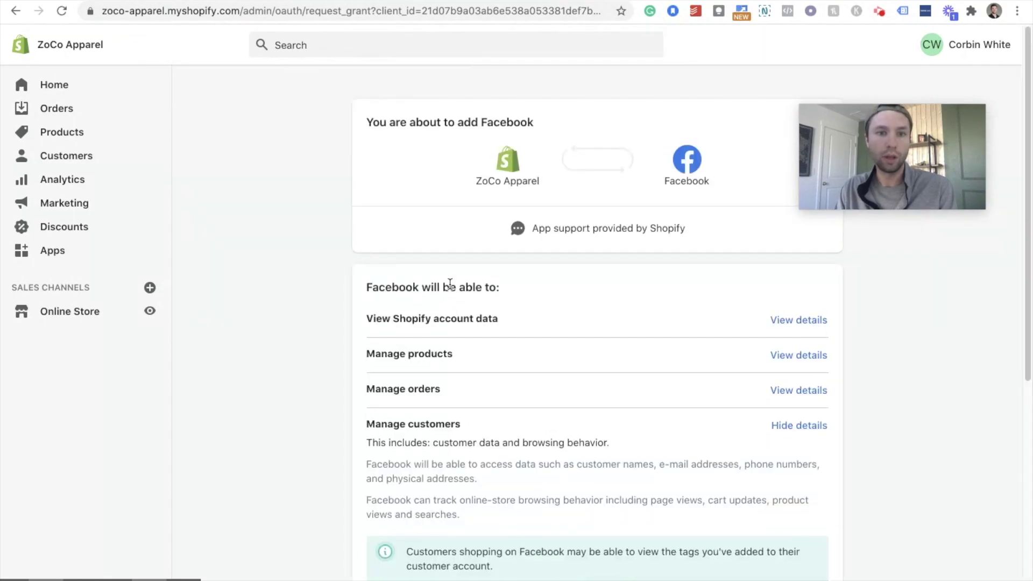
# Approve adding Facebook as a sales channel and begin linking a Facebook account
pyautogui.scroll(-4, 669, 315)
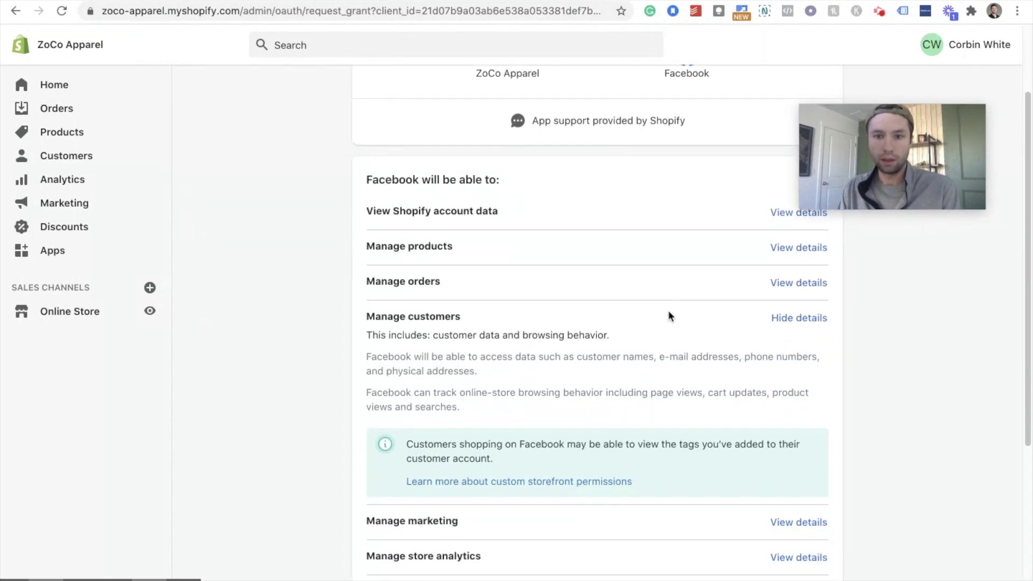
pyautogui.scroll(3, 668, 313)
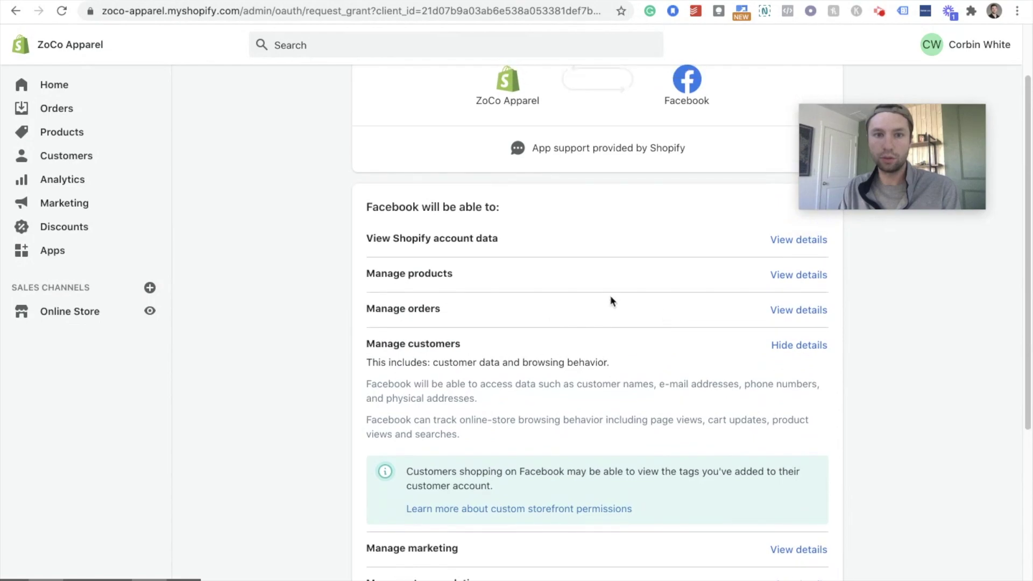
pyautogui.scroll(-5, 684, 295)
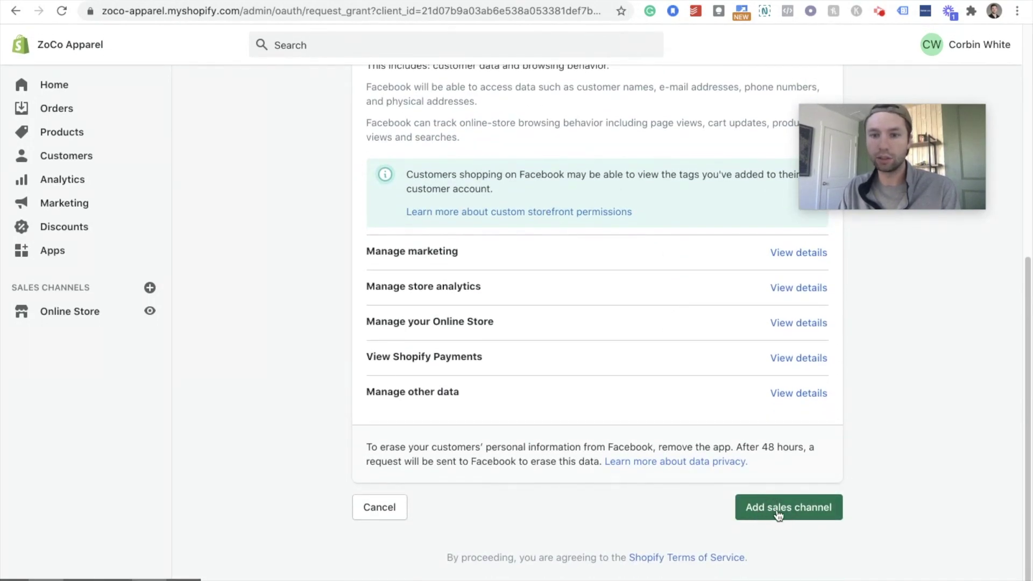
pyautogui.click(776, 515)
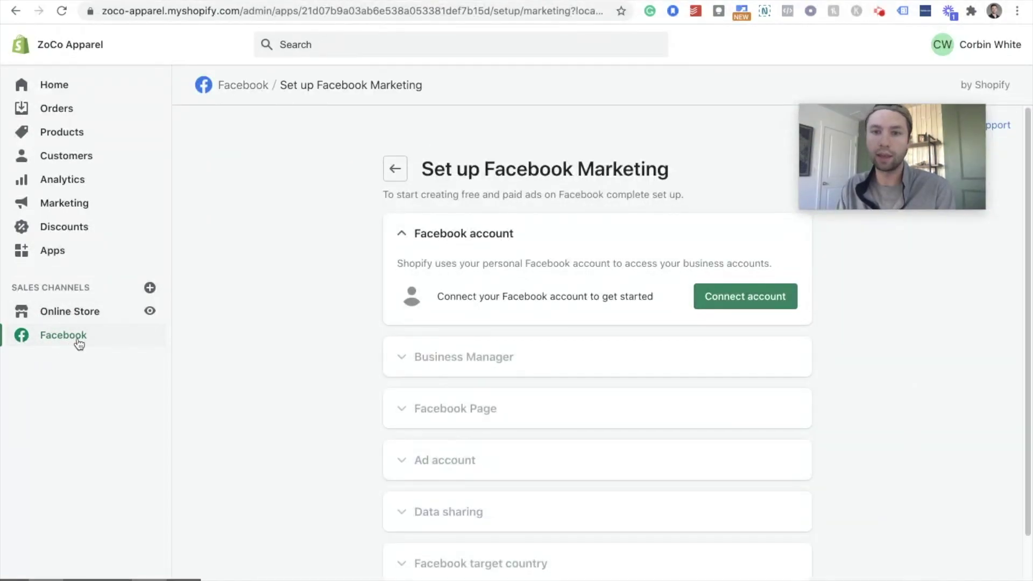
pyautogui.click(749, 309)
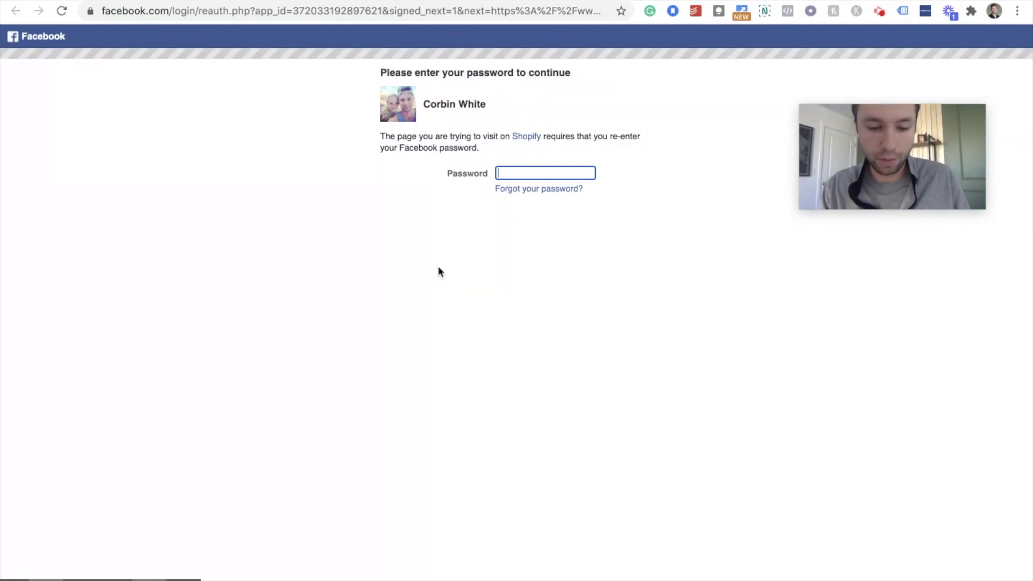
# Re-enter the Facebook account password and authorise Shopify to continue with that account
pyautogui.write('•••••')
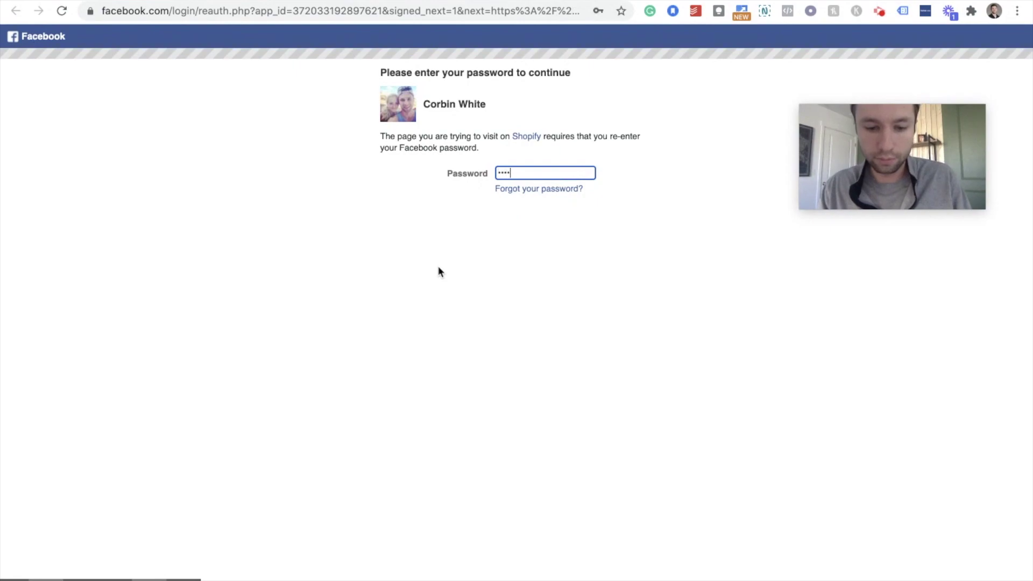
pyautogui.write('••••••••••')
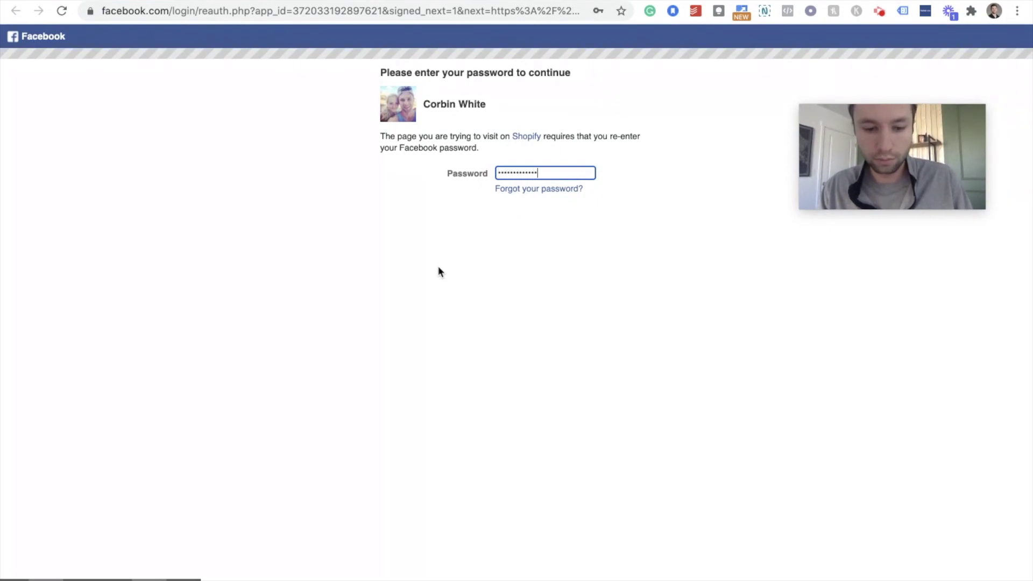
pyautogui.write('••')
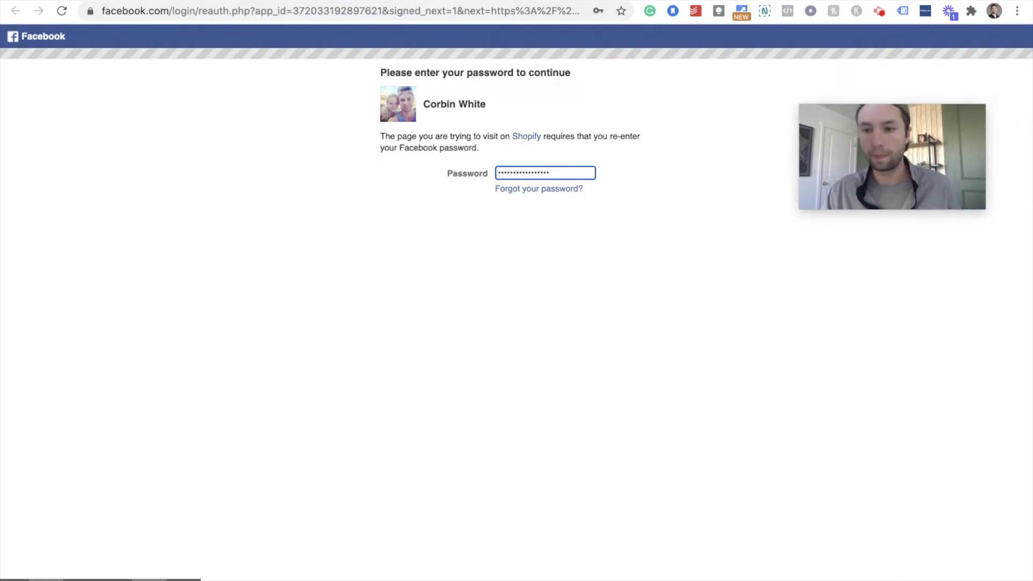
pyautogui.press('Return')
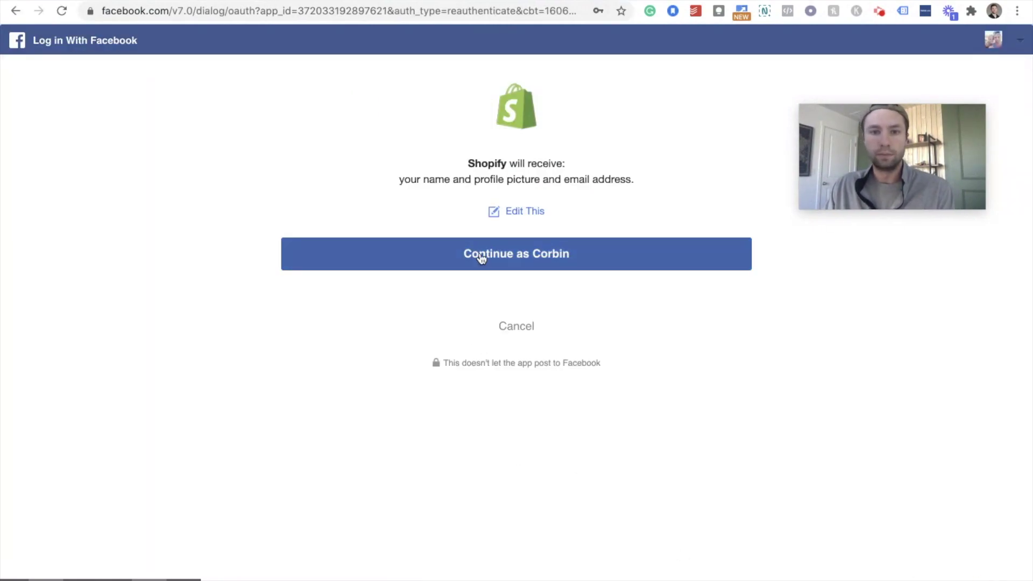
pyautogui.click(480, 258)
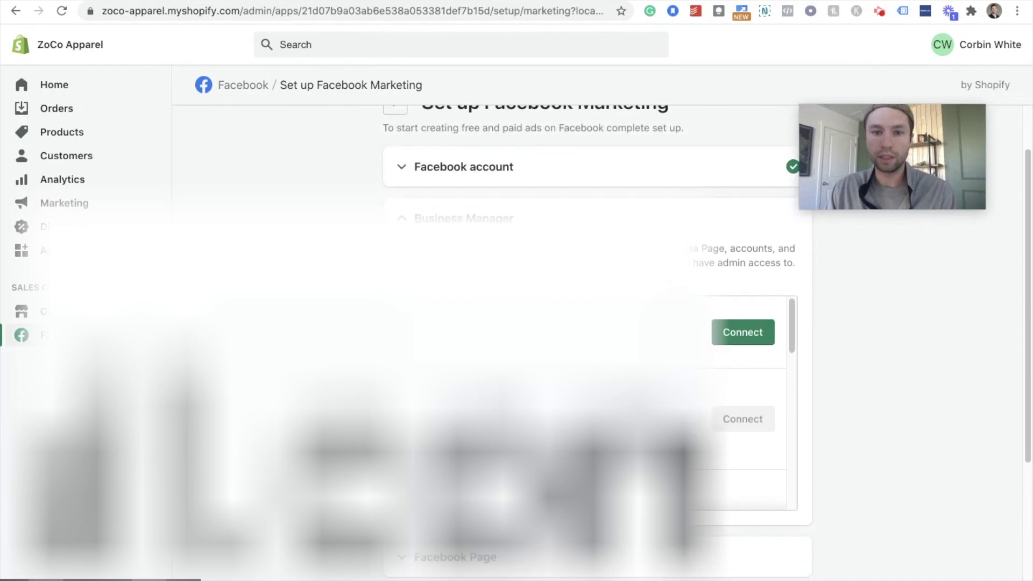
# Connect the Business Manager and the first Facebook Page, then the first ad account
pyautogui.scroll(-1, 592, 339)
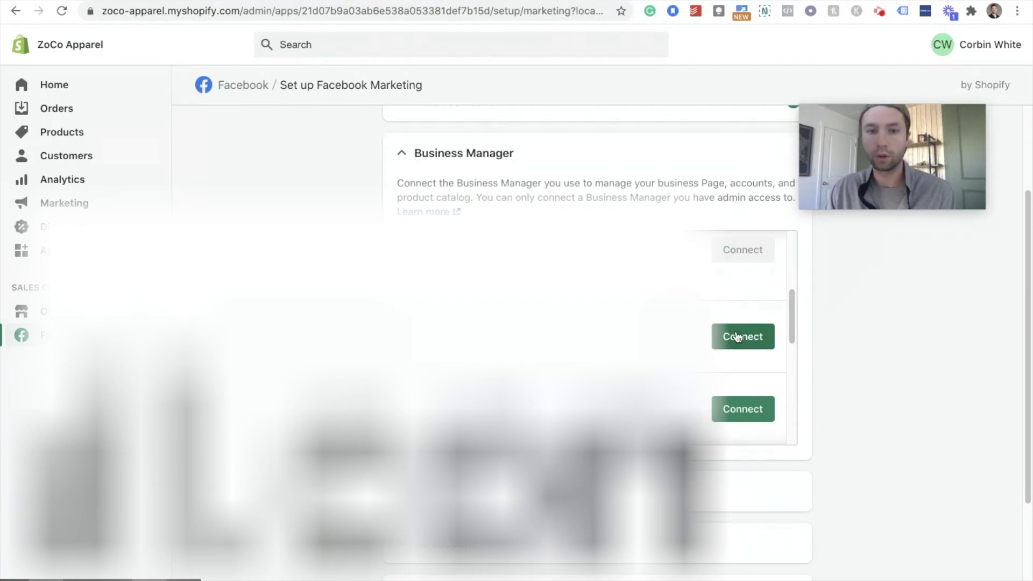
pyautogui.click(751, 337)
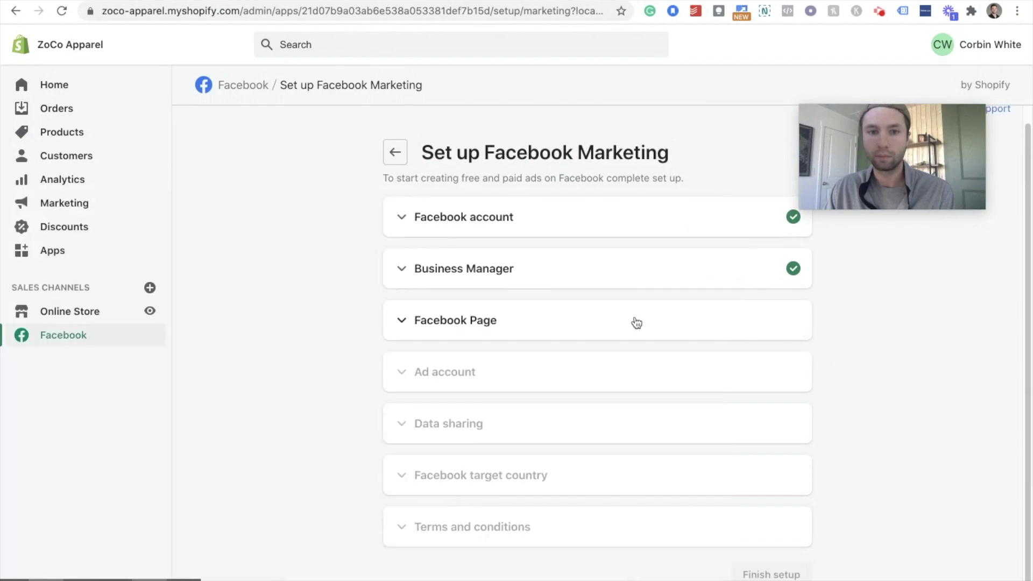
pyautogui.click(634, 321)
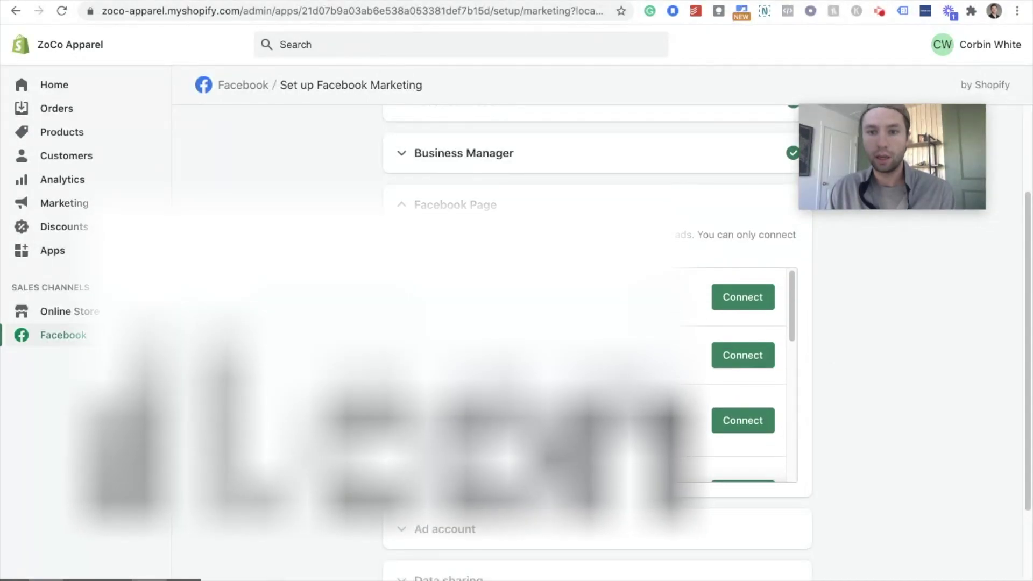
pyautogui.click(739, 297)
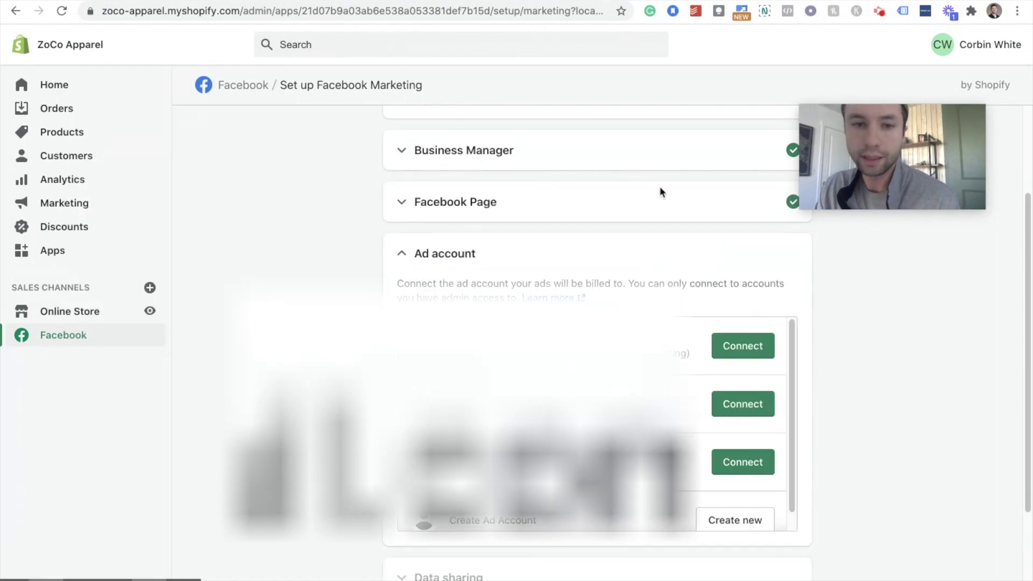
pyautogui.click(738, 344)
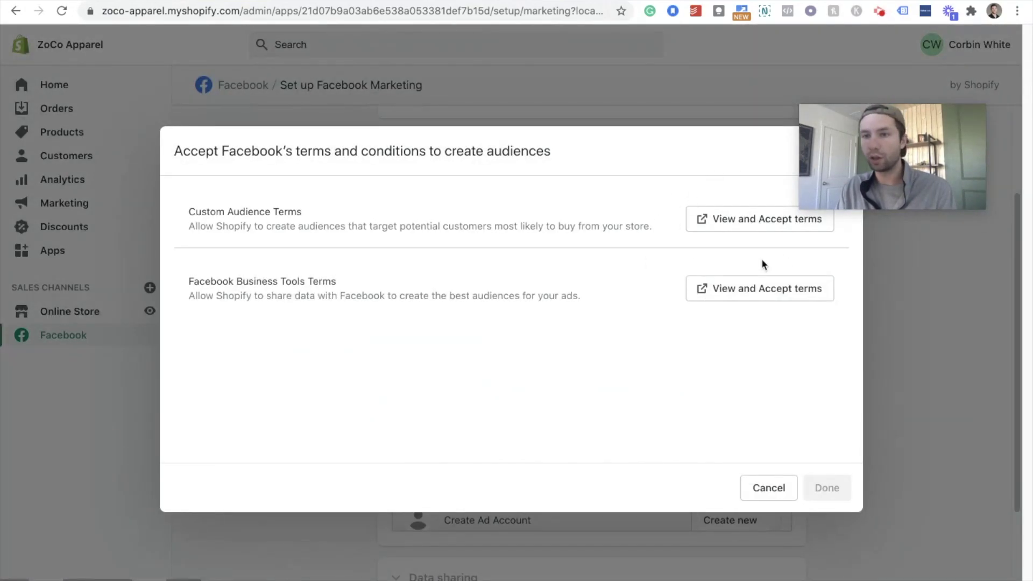
# Accept the Custom Audience Terms and the Facebook Business Tools Terms on Facebook's terms pages
pyautogui.click(740, 217)
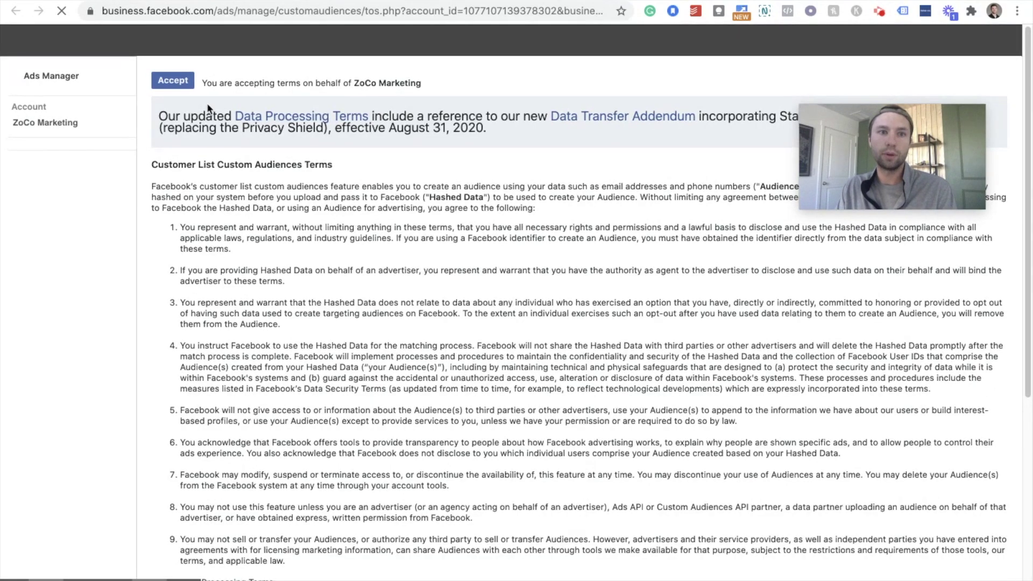
pyautogui.click(173, 85)
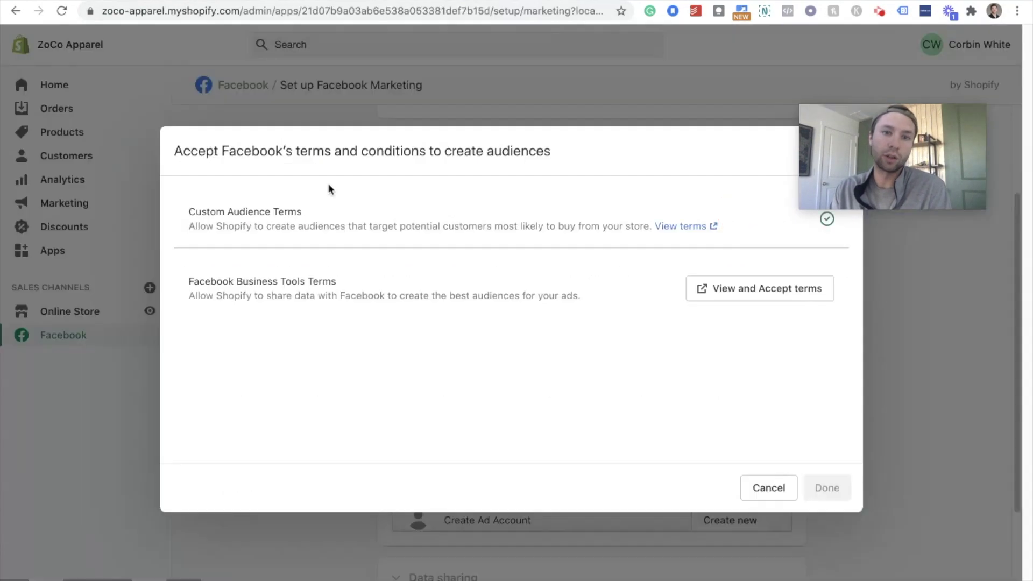
pyautogui.click(738, 291)
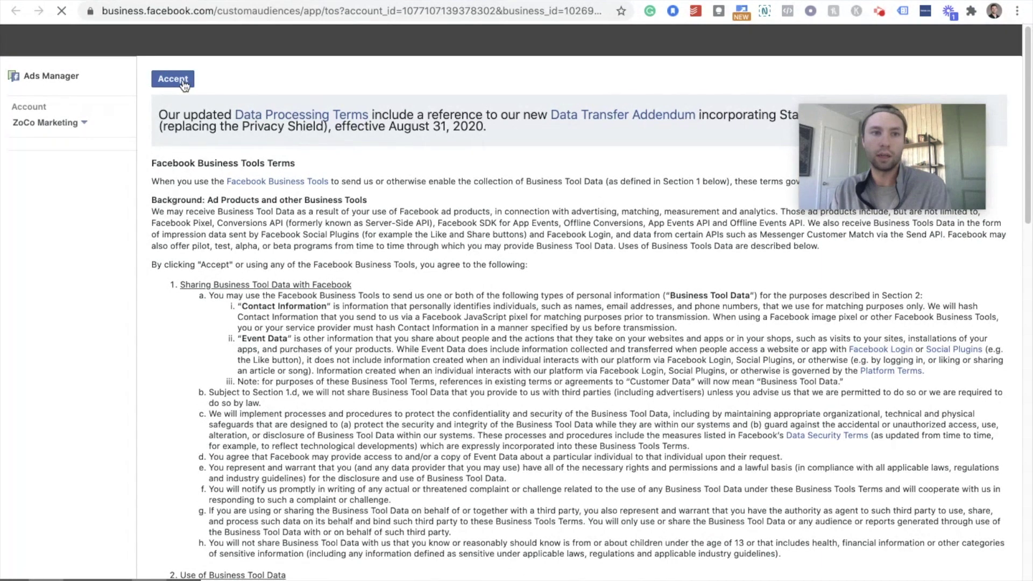
pyautogui.click(186, 82)
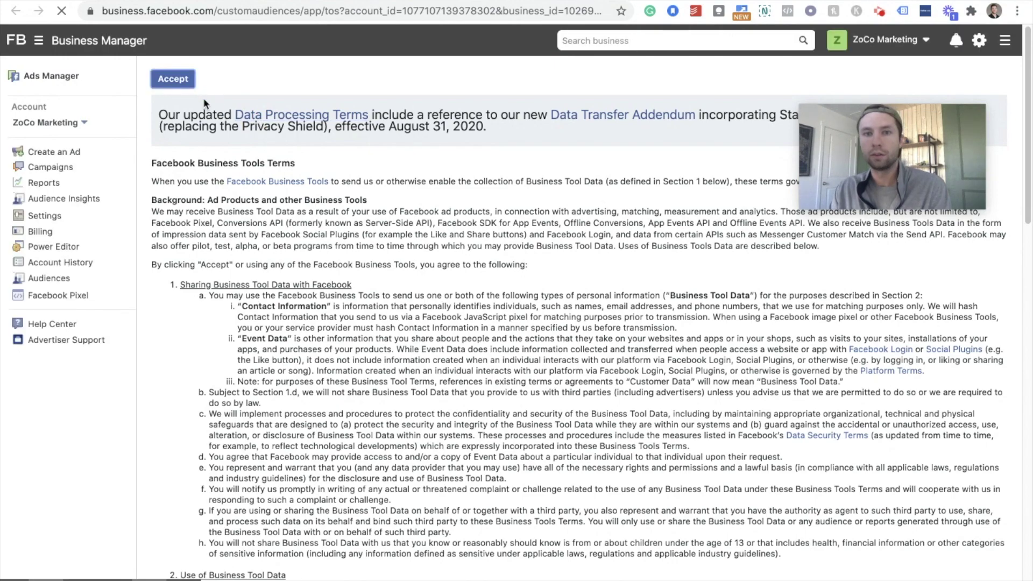
pyautogui.click(179, 86)
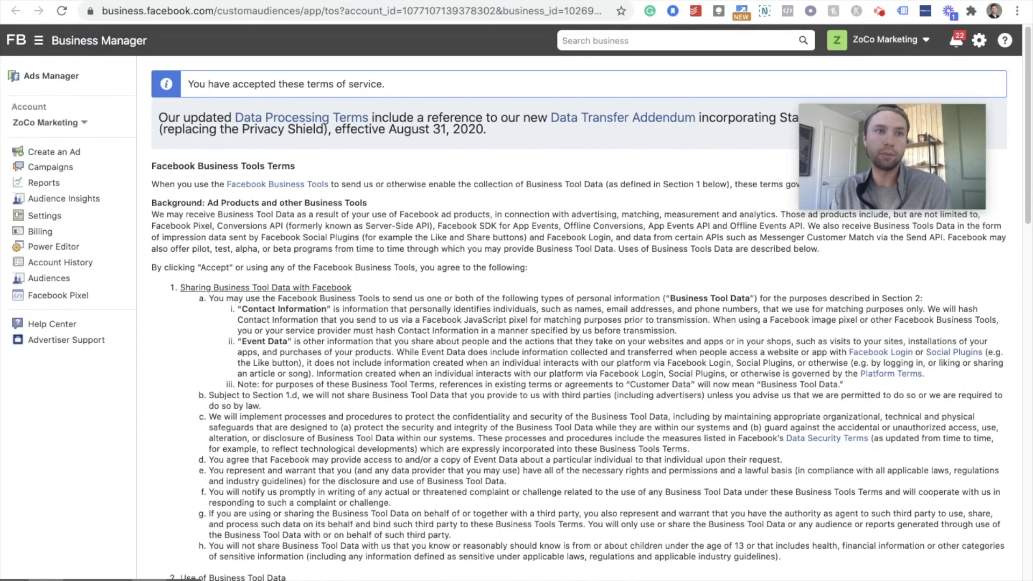
pyautogui.hotkey('ctrl', 'w')
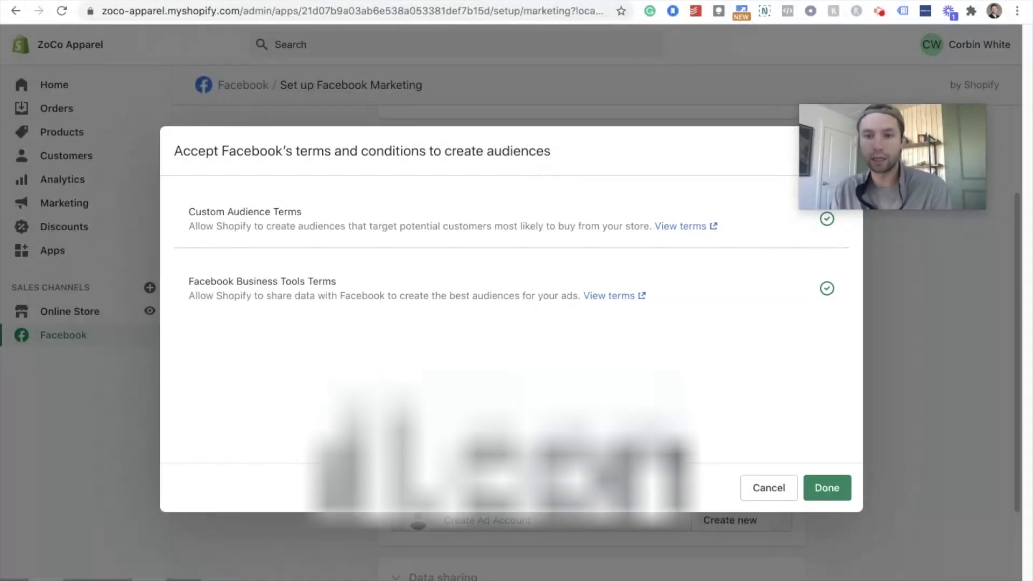
pyautogui.click(836, 489)
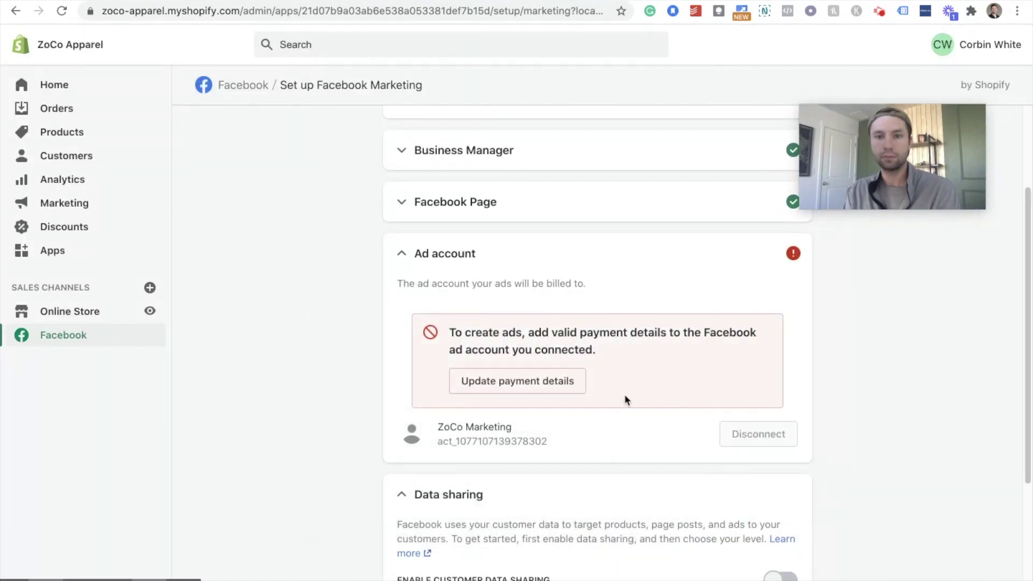
# Scroll through Shopify's Facebook setup to reach the Data sharing section
pyautogui.scroll(-1, 657, 407)
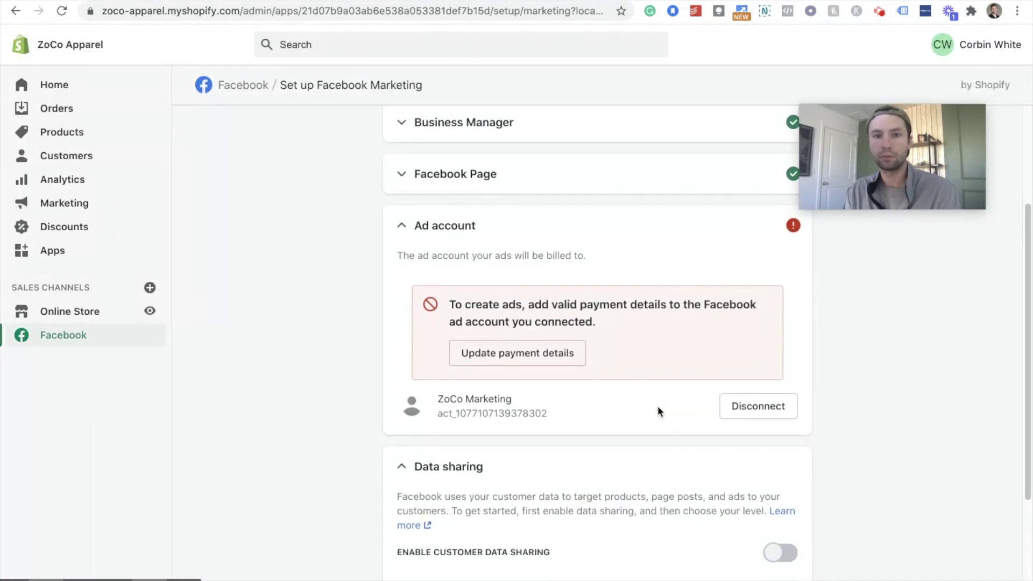
pyautogui.scroll(-1, 657, 409)
pyautogui.scroll(-5, 544, 352)
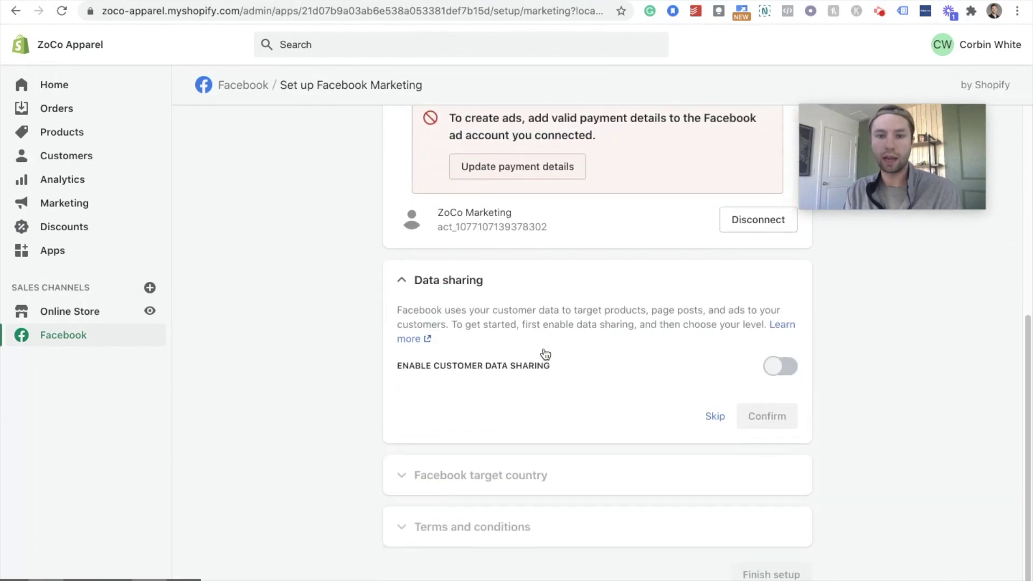
pyautogui.scroll(3, 546, 354)
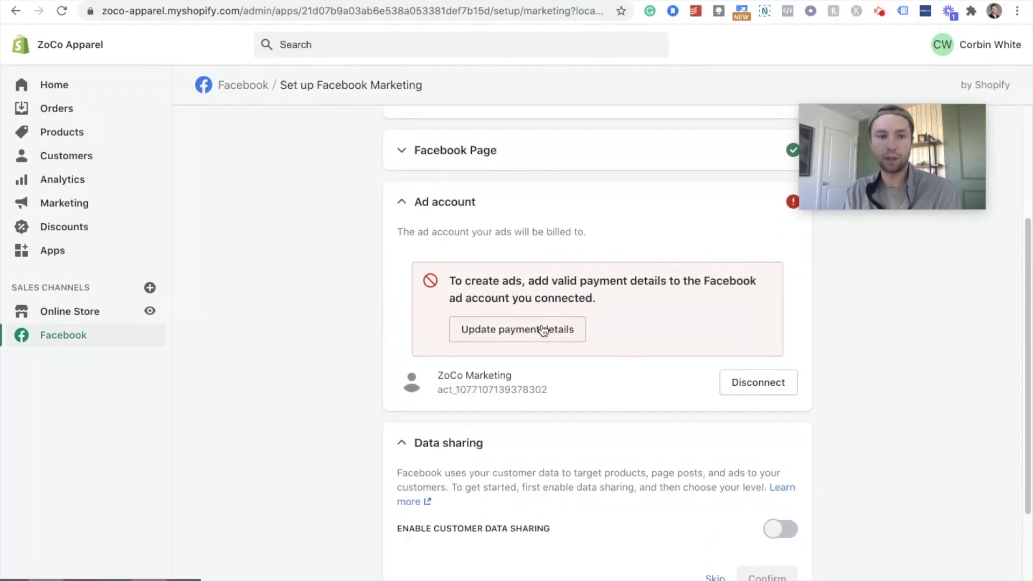
pyautogui.scroll(1, 544, 329)
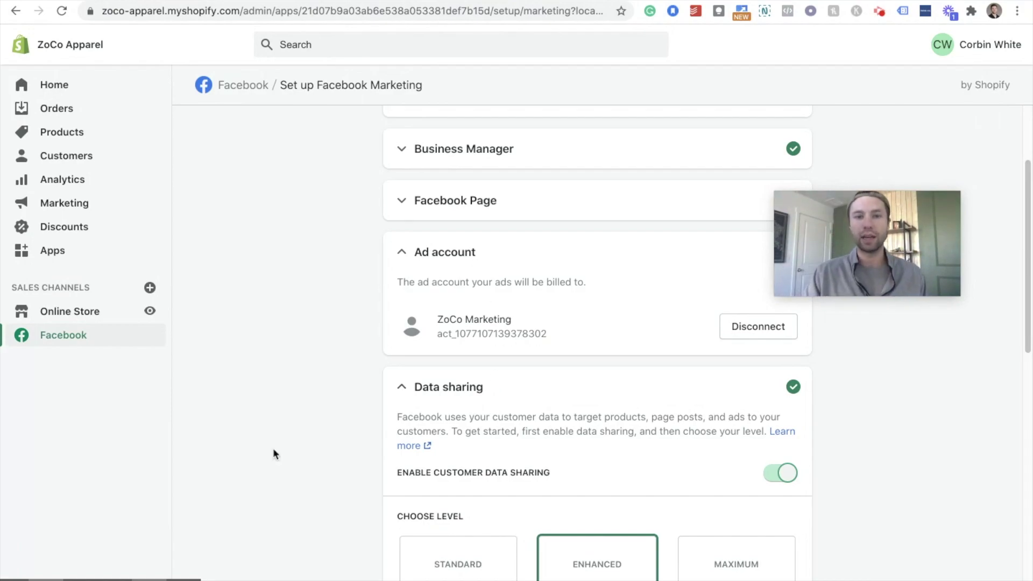
pyautogui.scroll(-1, 354, 472)
# Select the Maximum customer data-sharing level and review its details
pyautogui.scroll(-5, 354, 472)
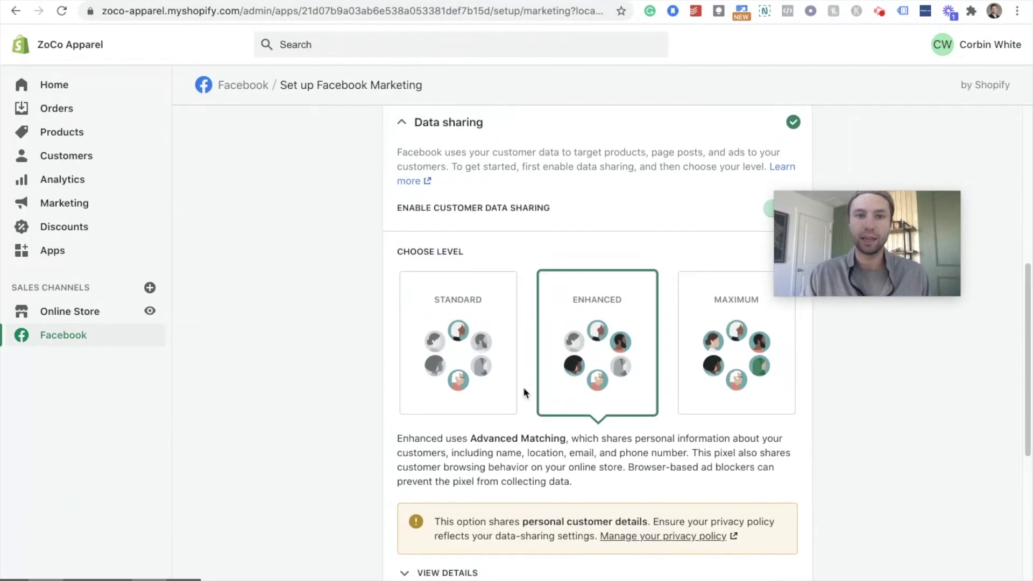
pyautogui.moveTo(849, 233); pyautogui.dragTo(882, 156)
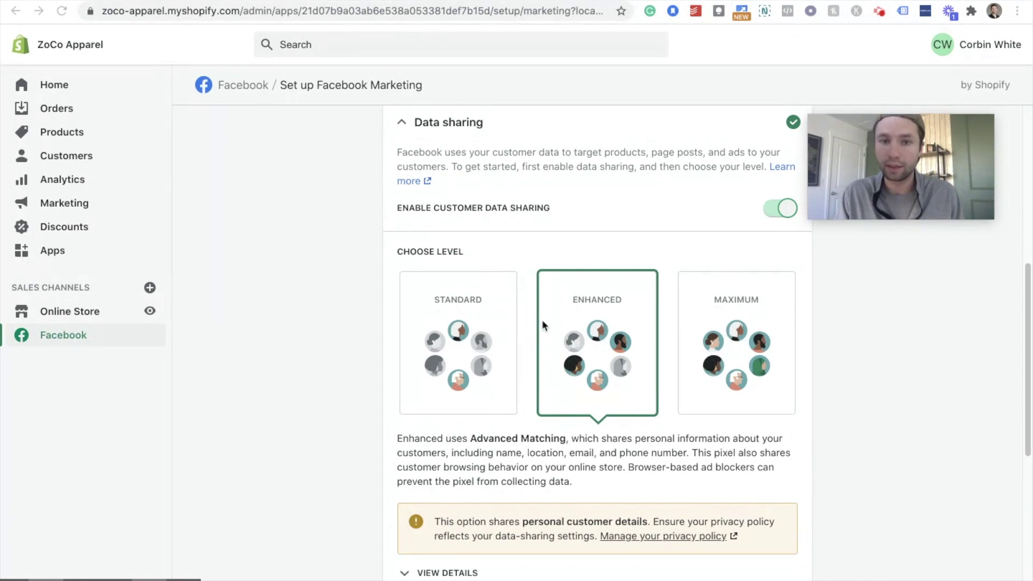
pyautogui.click(743, 323)
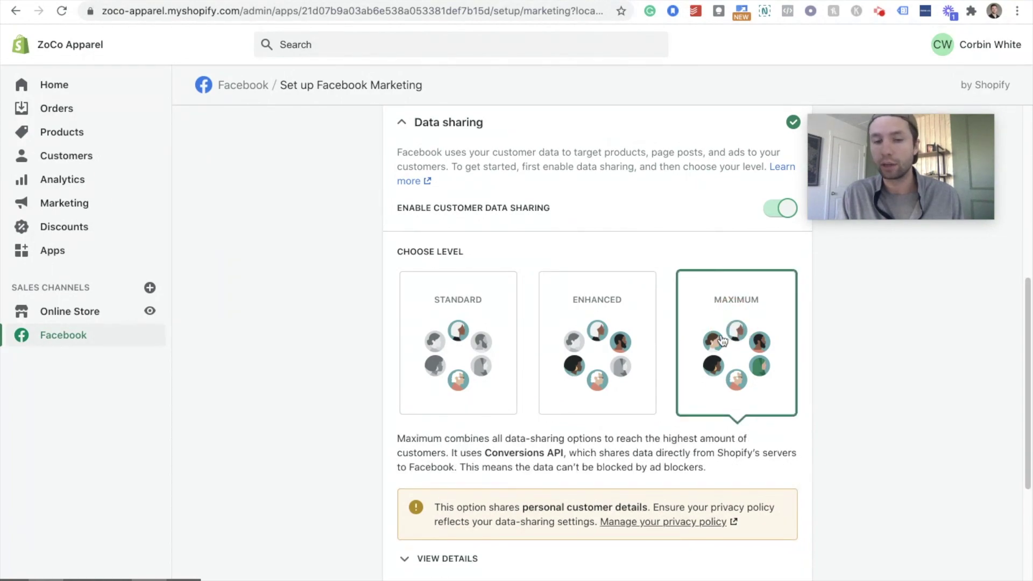
pyautogui.scroll(-1, 721, 339)
pyautogui.scroll(-2, 722, 340)
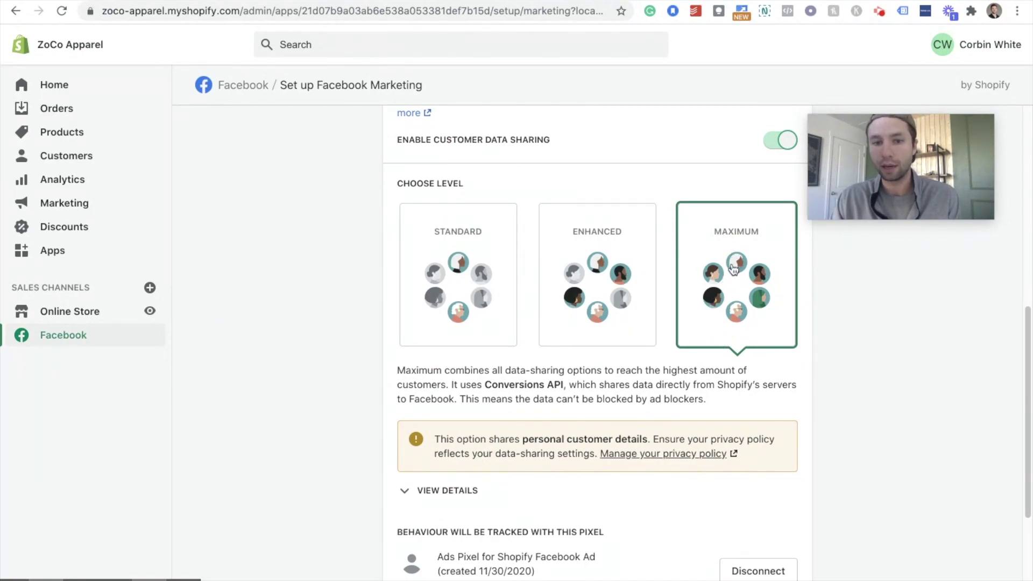
pyautogui.scroll(-1, 732, 272)
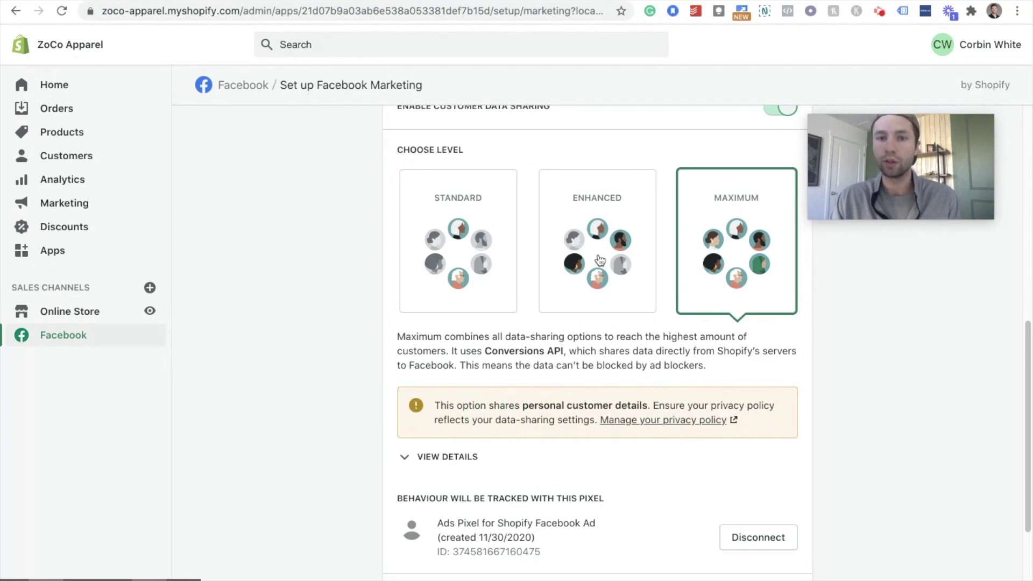
# Compare with Enhanced, reselect Maximum, and confirm Maximum data sharing
pyautogui.click(609, 240)
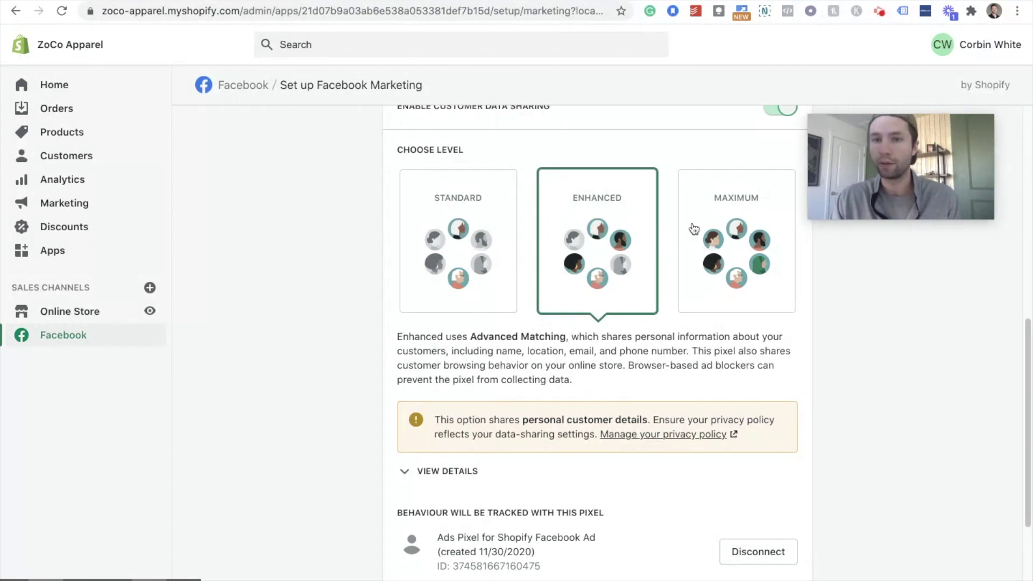
pyautogui.click(735, 224)
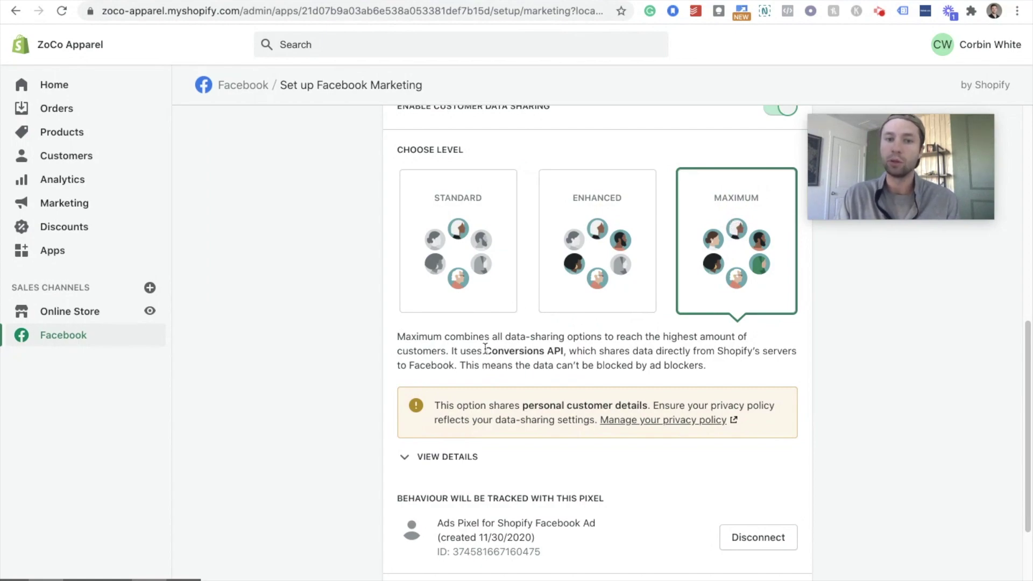
pyautogui.moveTo(486, 350); pyautogui.dragTo(564, 350)
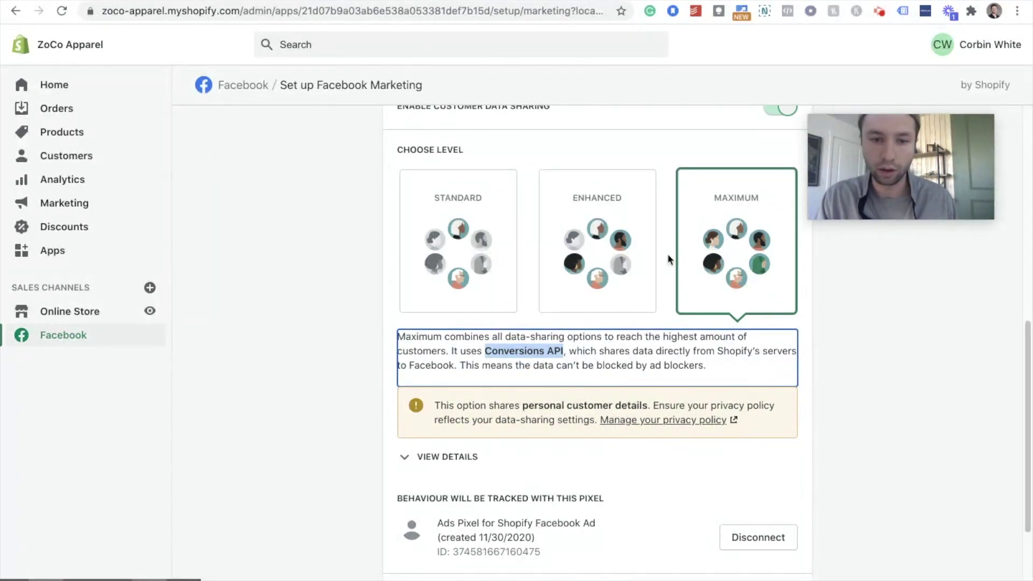
pyautogui.scroll(-1, 693, 316)
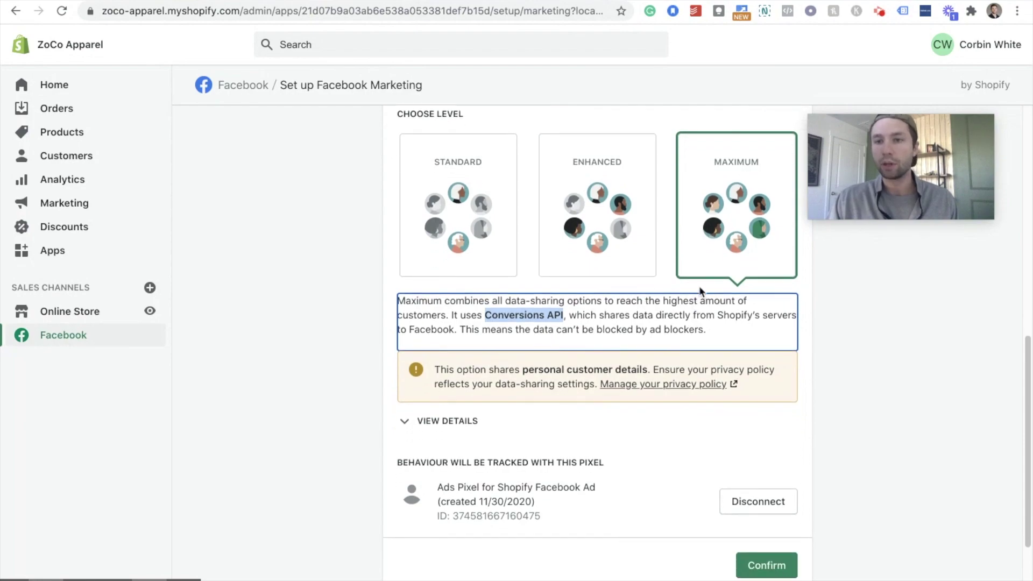
pyautogui.scroll(-2, 699, 237)
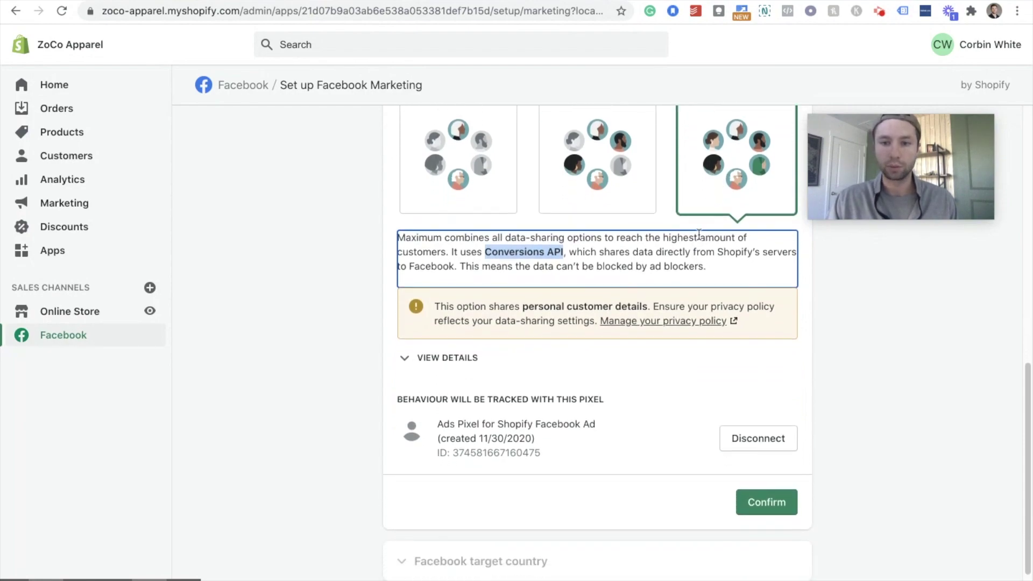
pyautogui.scroll(-2, 675, 258)
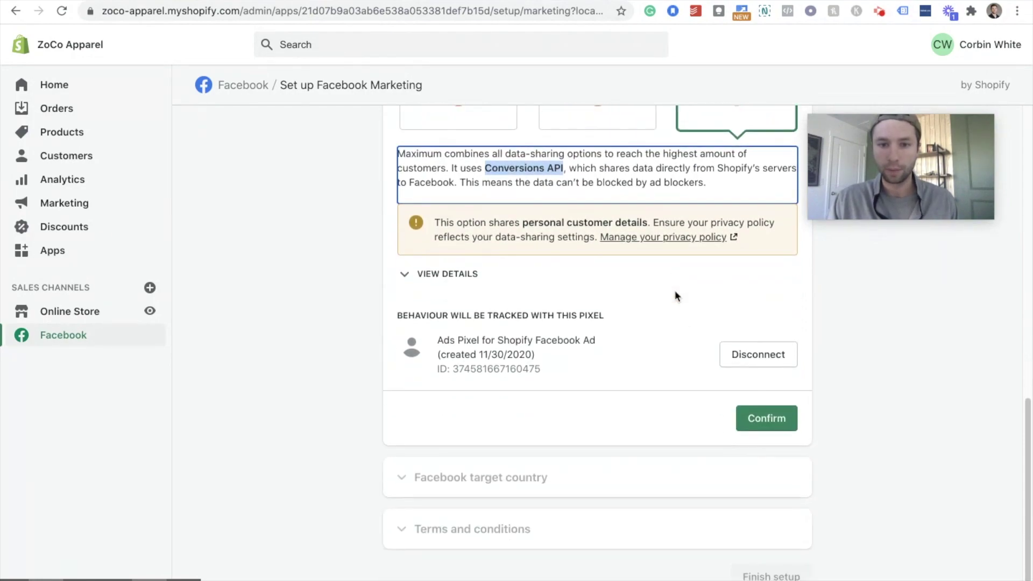
pyautogui.click(768, 426)
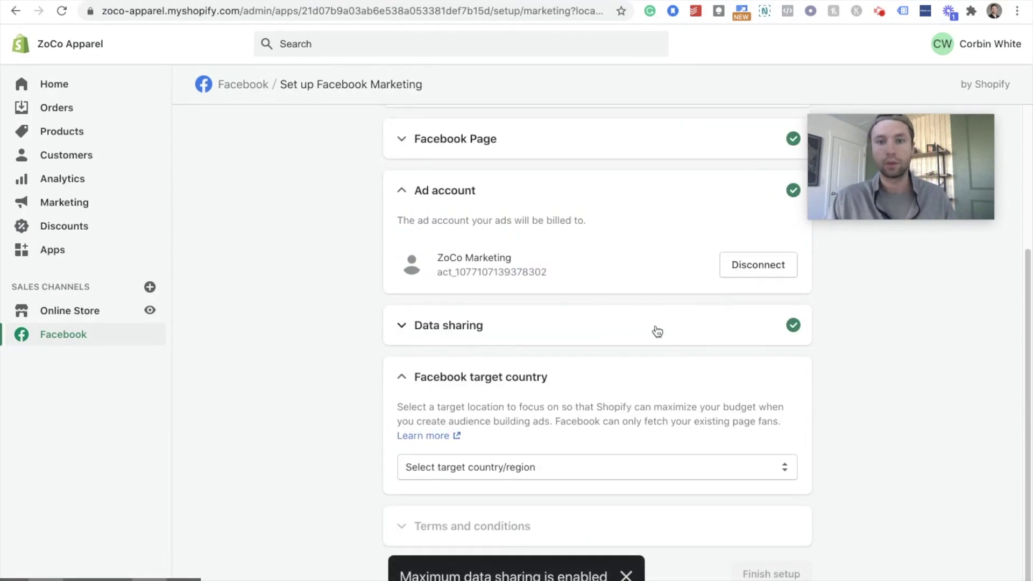
# Select United States as the Facebook target country, accept the terms and conditions, and complete setup
pyautogui.click(775, 472)
pyautogui.scroll(-10, 633, 502)
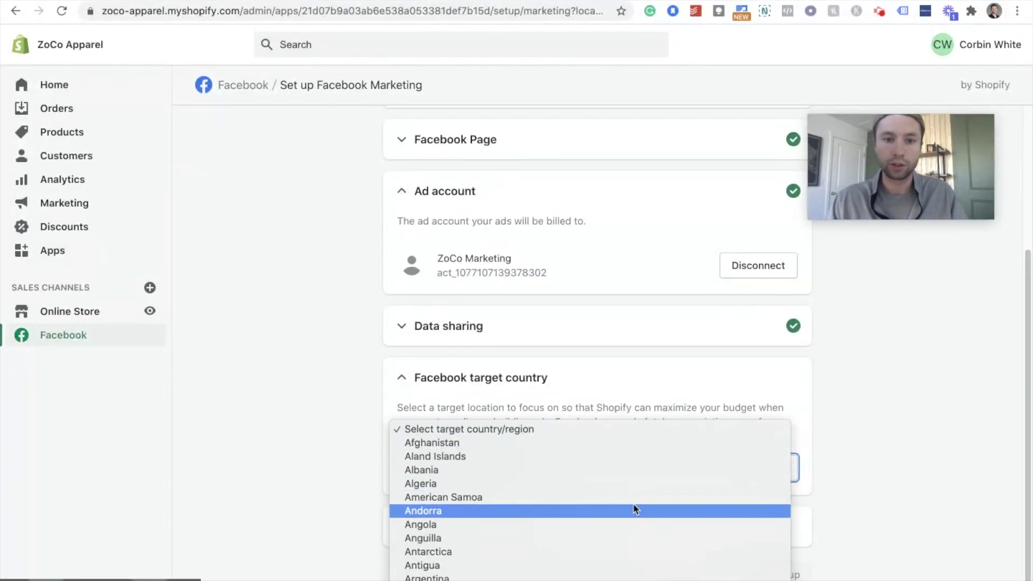
pyautogui.scroll(-15, 630, 505)
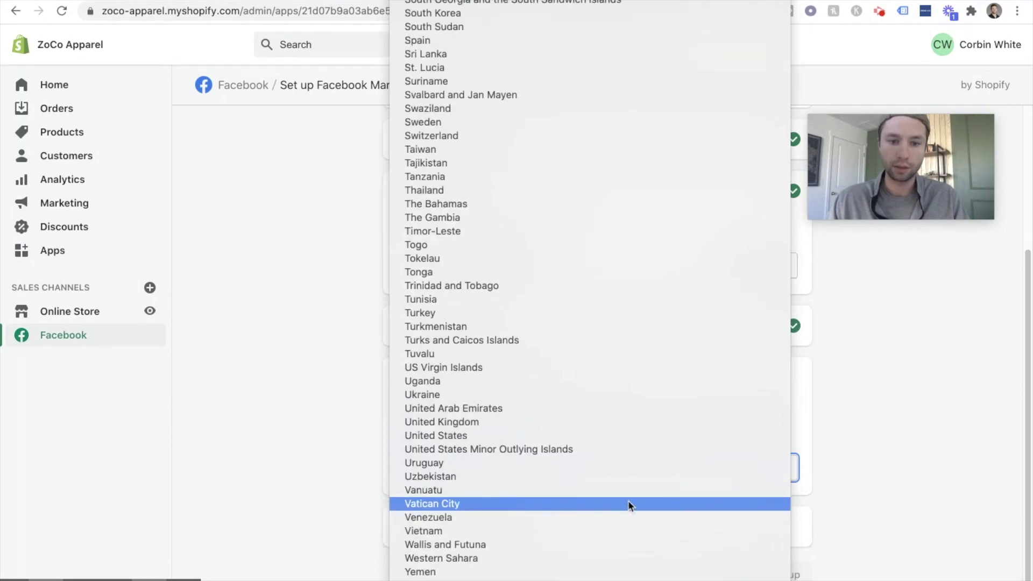
pyautogui.click(517, 436)
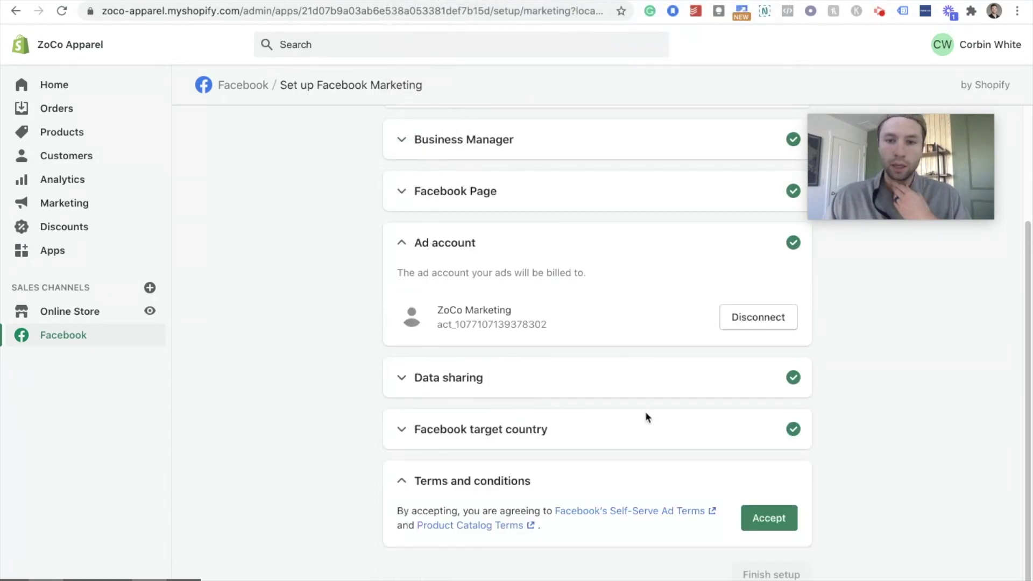
pyautogui.click(776, 518)
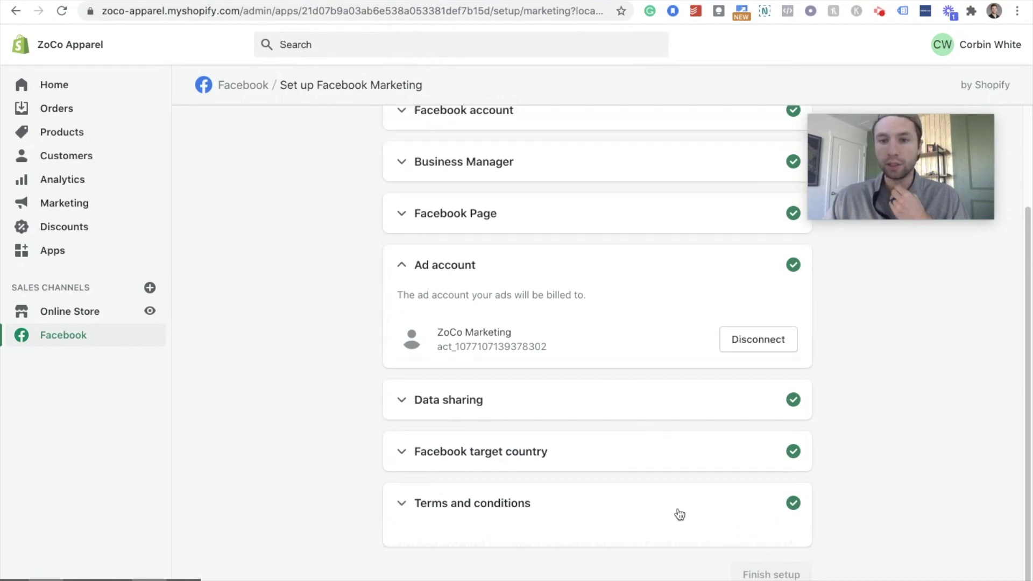
pyautogui.click(782, 574)
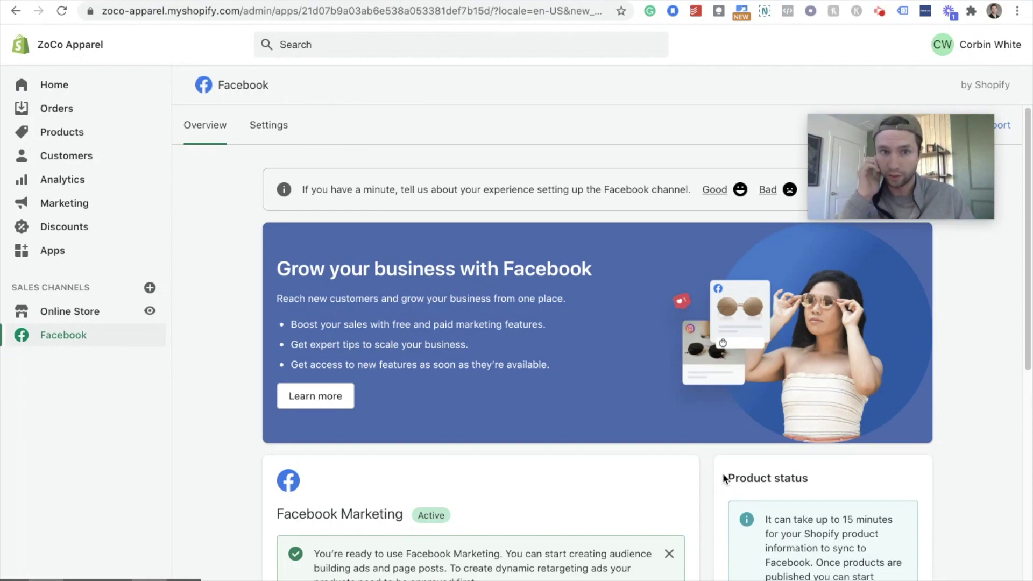
pyautogui.scroll(-5, 723, 476)
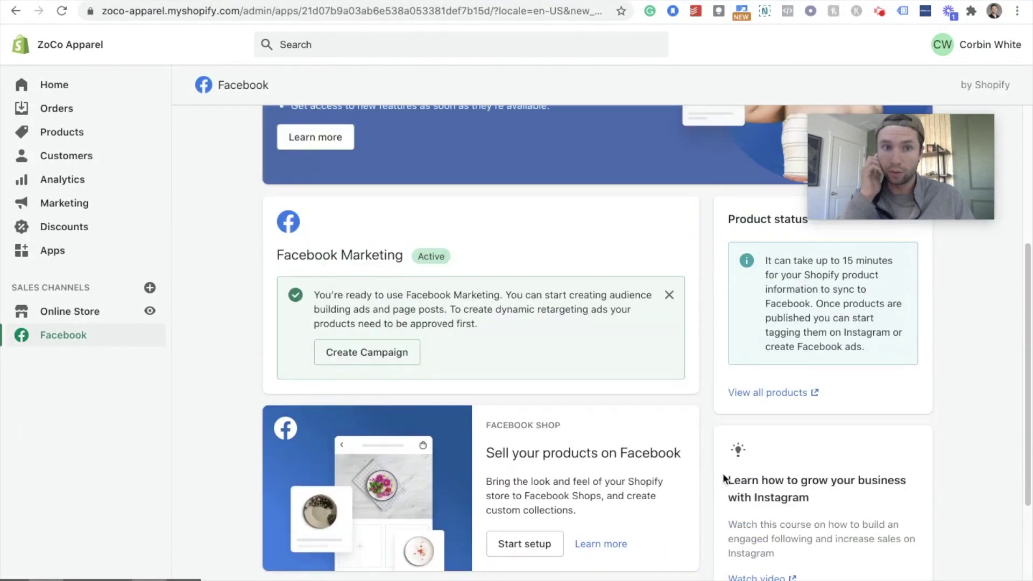
pyautogui.scroll(-4, 723, 478)
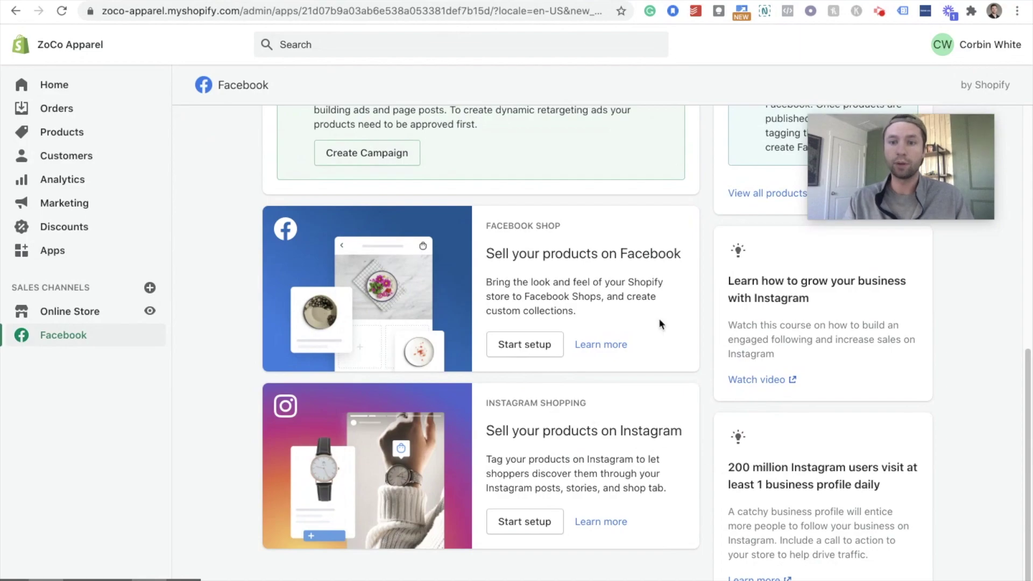
pyautogui.scroll(4, 712, 269)
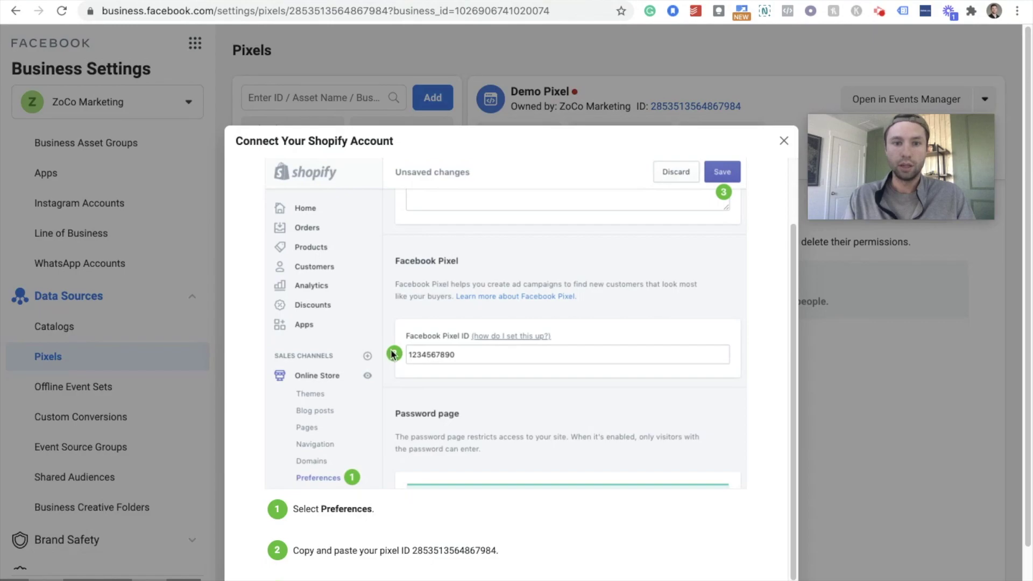
# Continue to the Verify Connection step in Facebook Business Manager
pyautogui.scroll(-1, 521, 314)
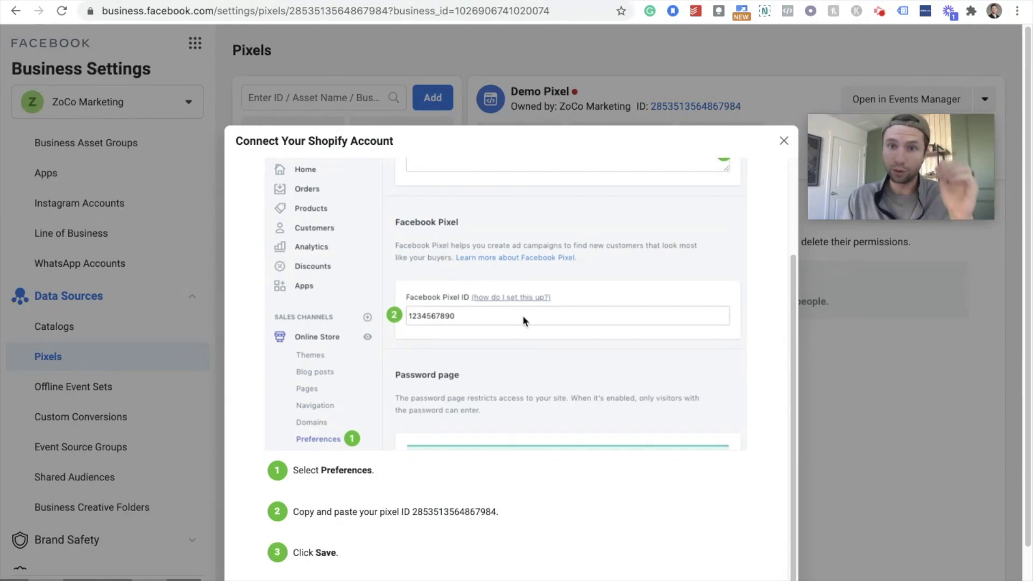
pyautogui.tripleClick(470, 143)
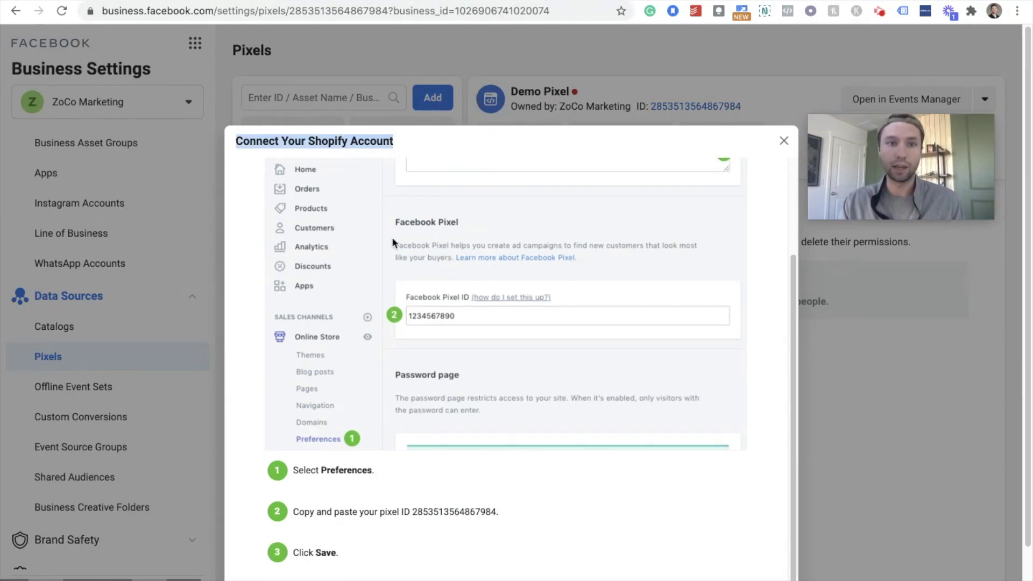
pyautogui.scroll(3, 392, 237)
pyautogui.scroll(-3, 392, 237)
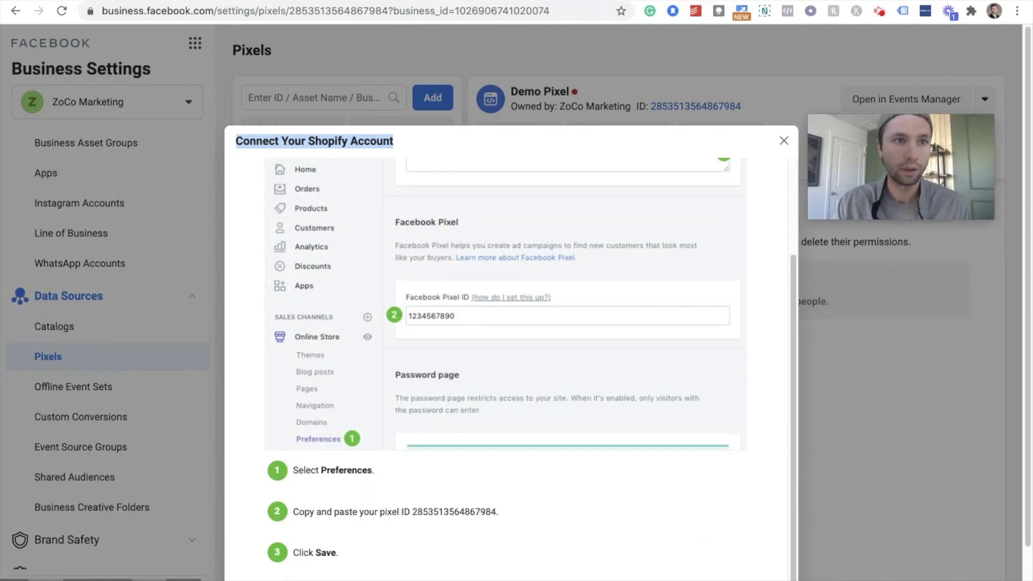
pyautogui.scroll(-2, 773, 559)
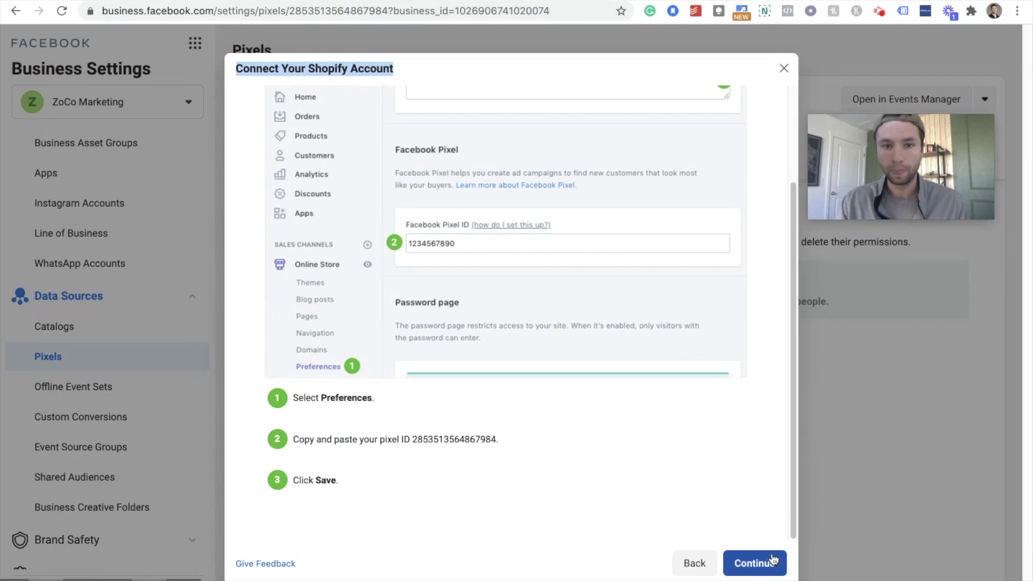
pyautogui.click(762, 565)
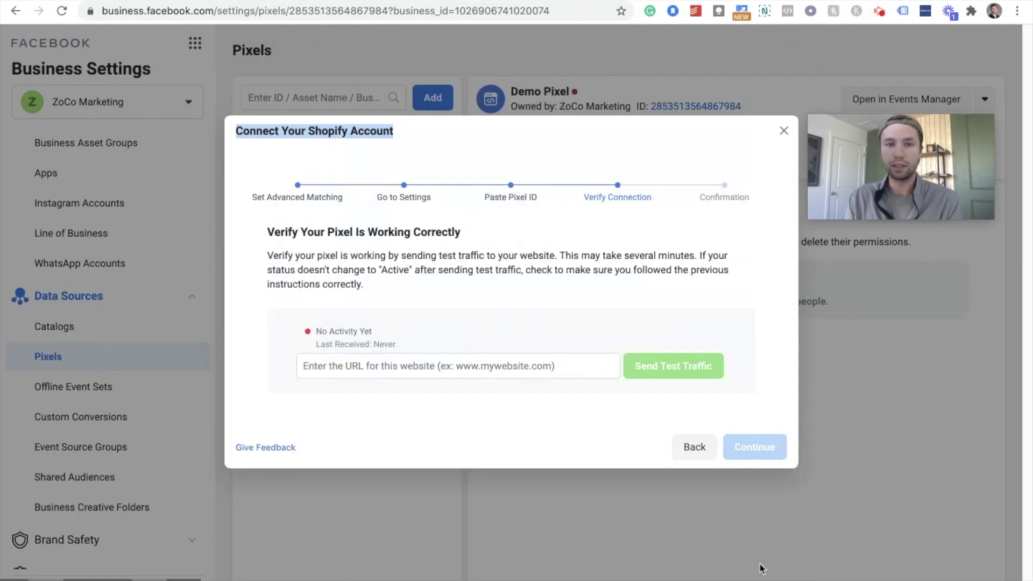
pyautogui.click(434, 367)
pyautogui.write('ht')
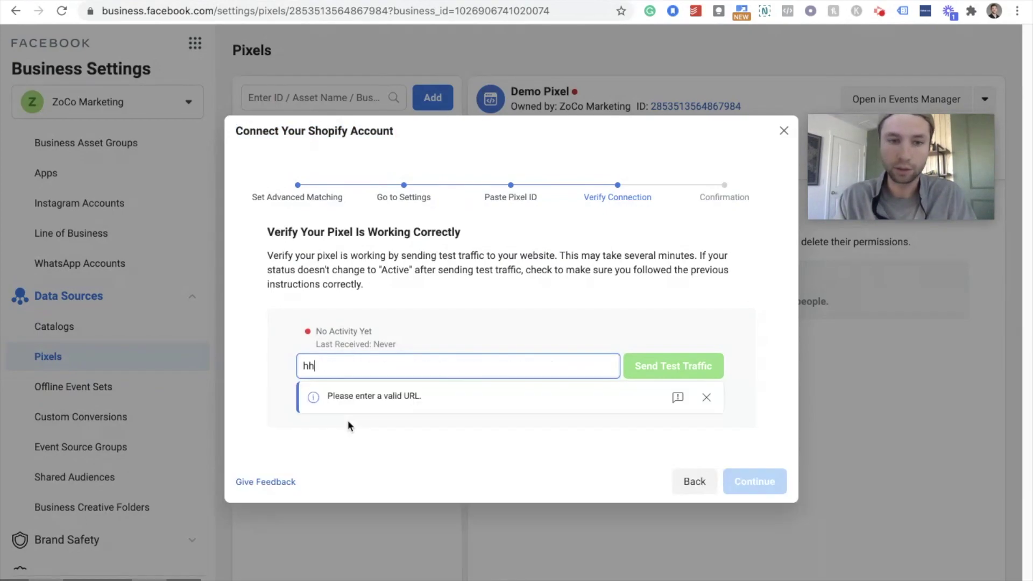
pyautogui.write('t')
pyautogui.press('BackSpace')
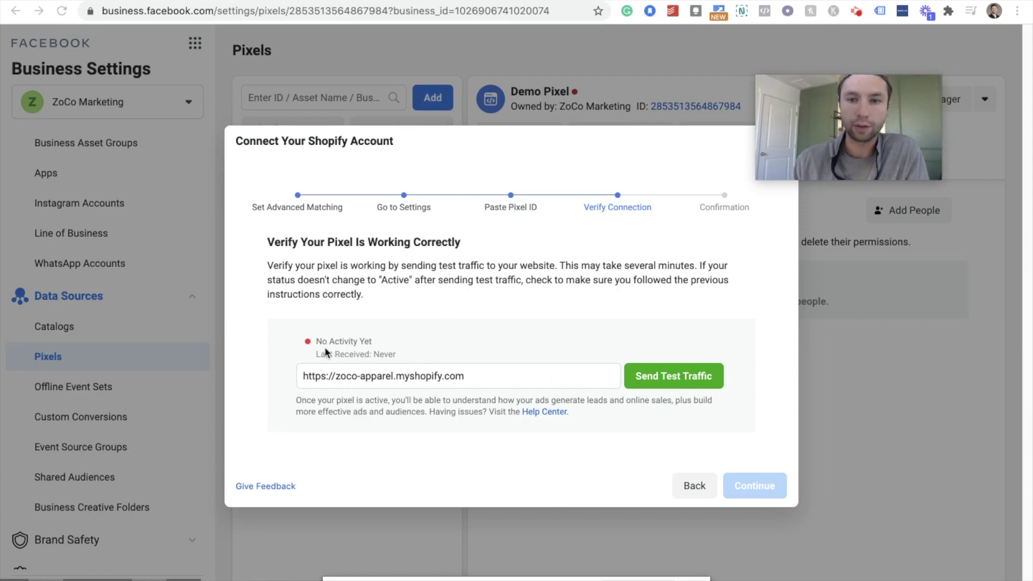
pyautogui.click(674, 375)
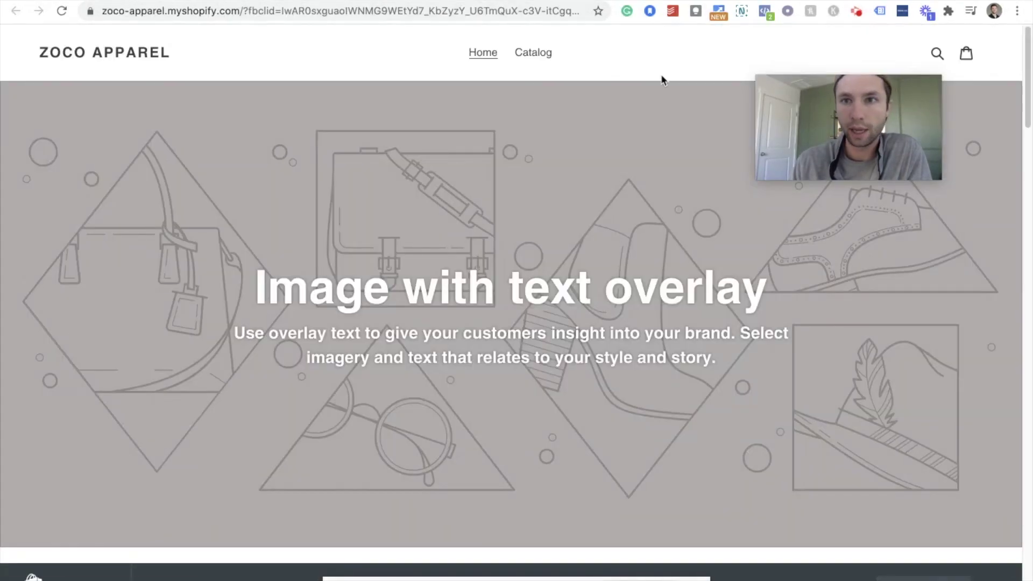
# Confirm PageView fires in Facebook Pixel Helper, then open the pixel's analytics in Events Manager
pyautogui.click(765, 11)
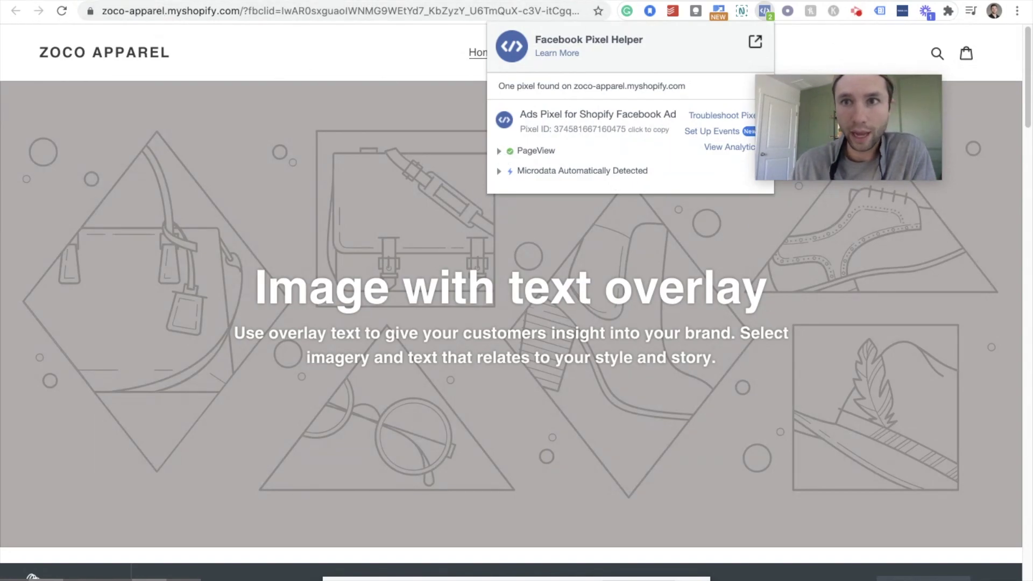
pyautogui.click(350, 2)
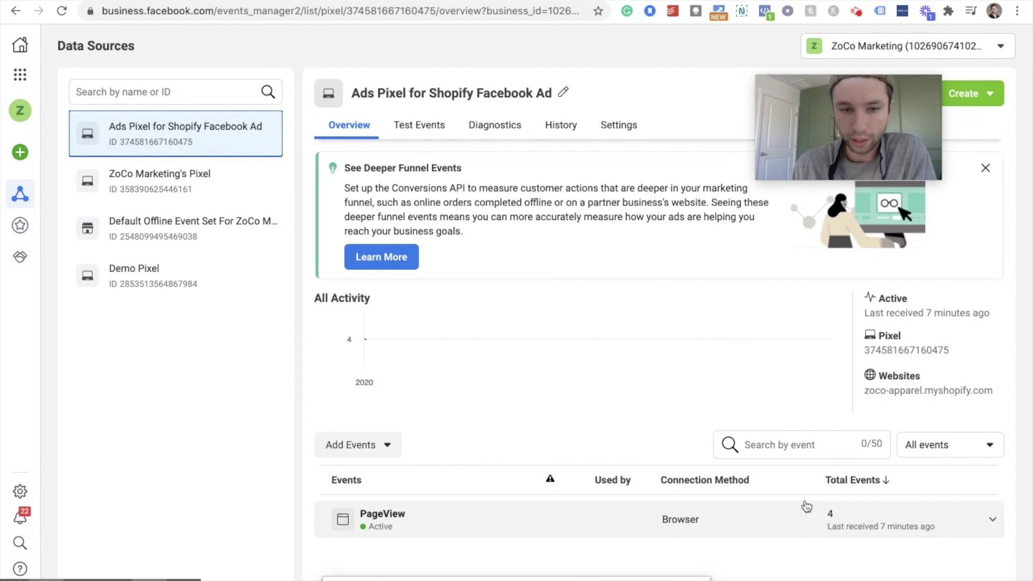
# Expand the PageView event's details to confirm 4 total events received
pyautogui.moveTo(757, 177)
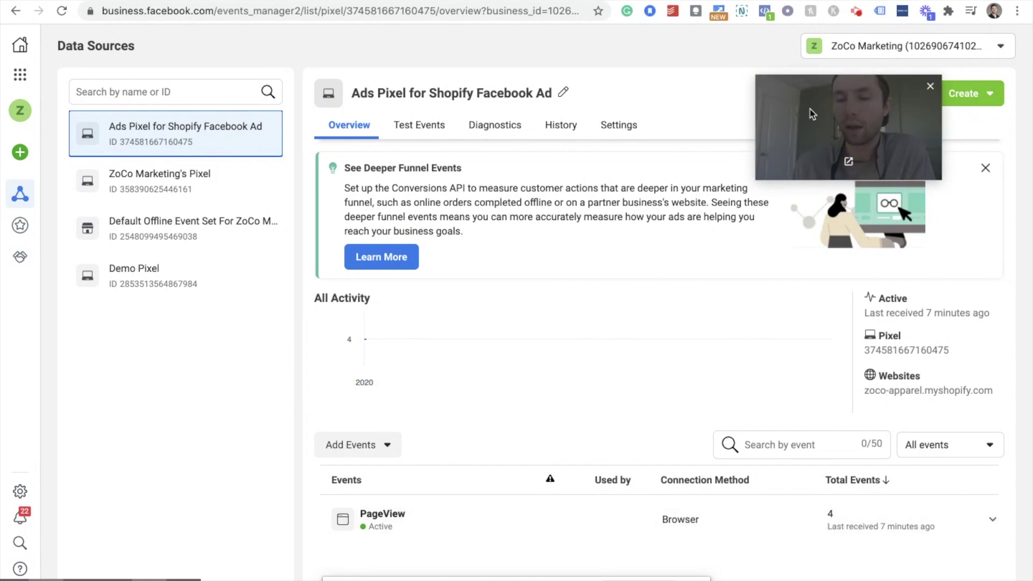
pyautogui.moveTo(811, 116); pyautogui.dragTo(709, 115)
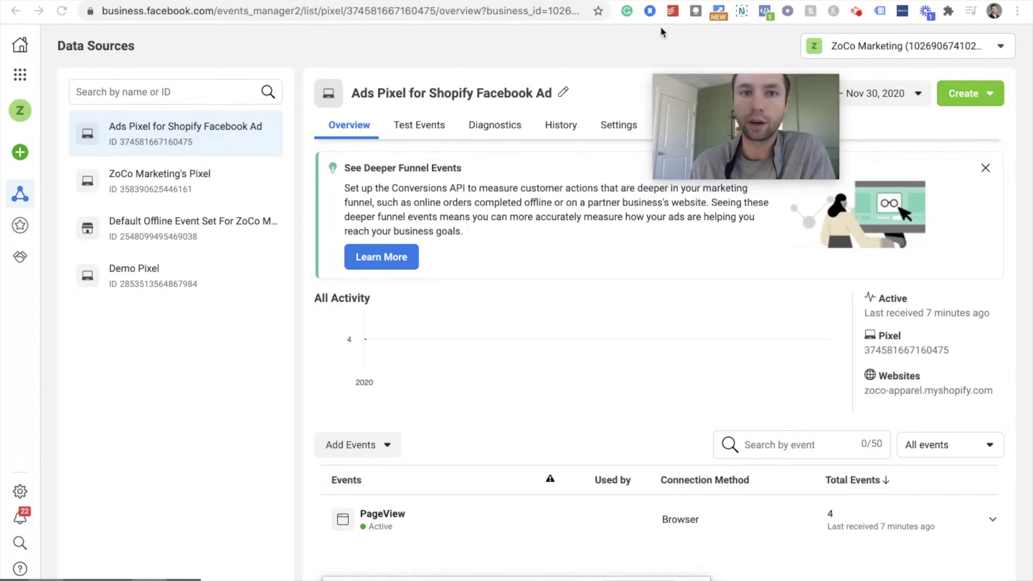
pyautogui.doubleClick(821, 515)
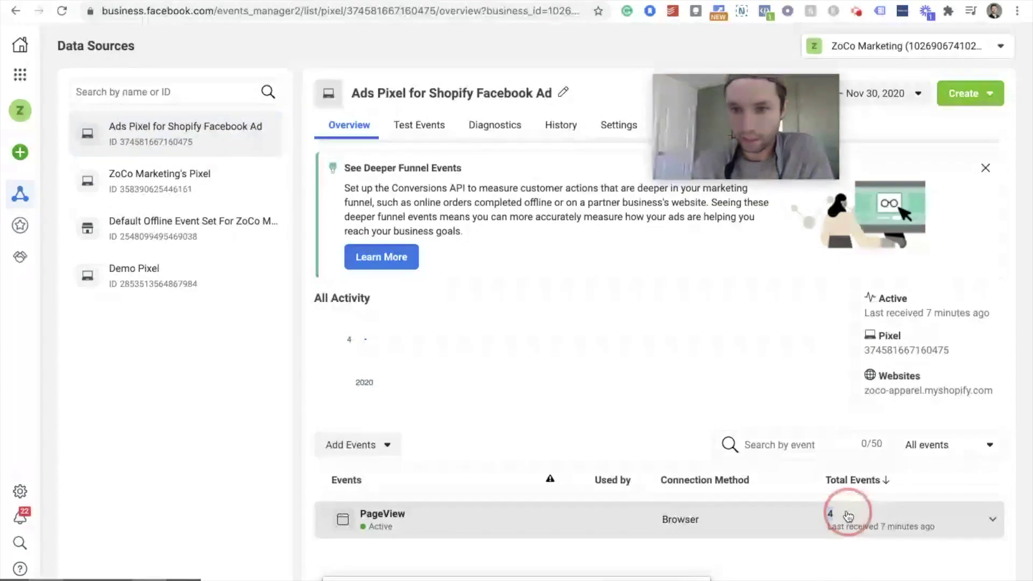
pyautogui.scroll(-3, 596, 293)
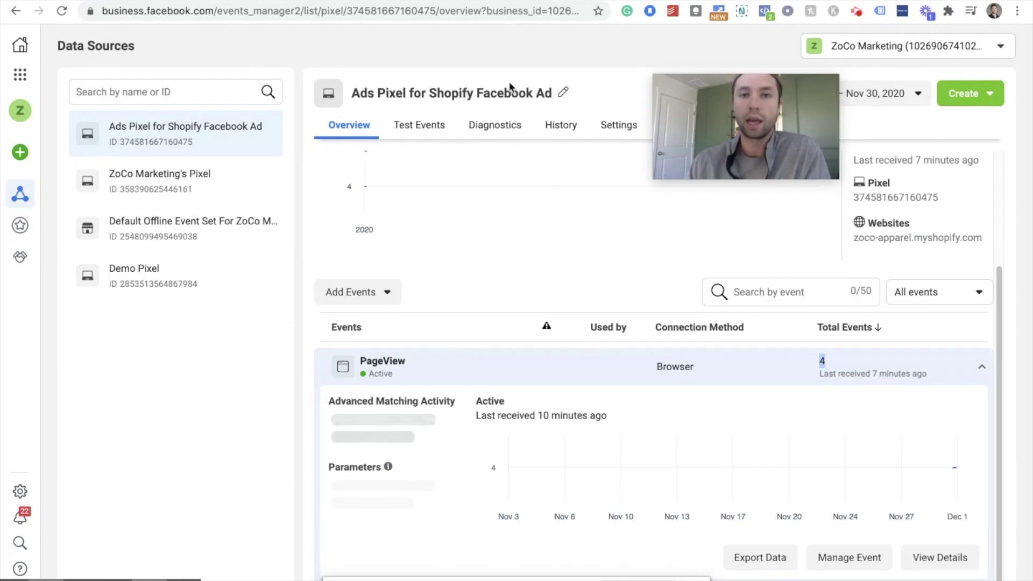
pyautogui.scroll(3, 530, 183)
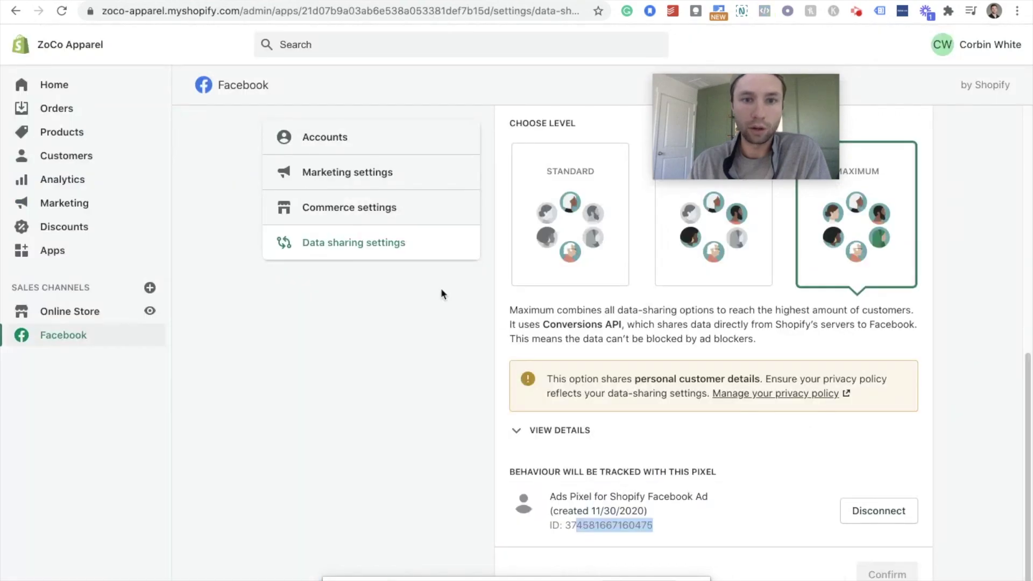
# Check the Maximum sharing level and Ads Pixel for Shopify Facebook Ad, then return to Events Manager
pyautogui.scroll(3, 697, 360)
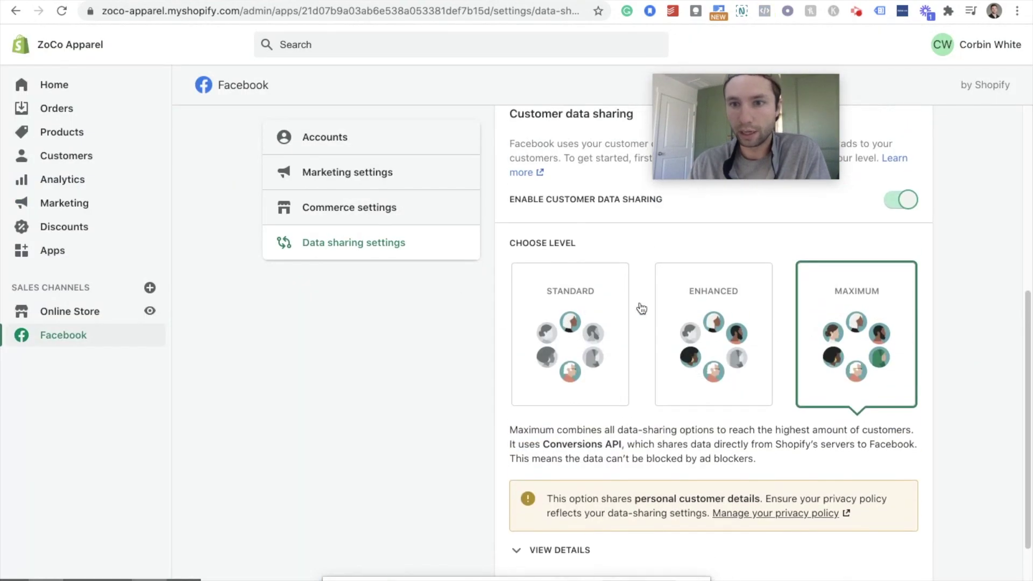
pyautogui.scroll(-3, 870, 323)
pyautogui.scroll(3, 871, 307)
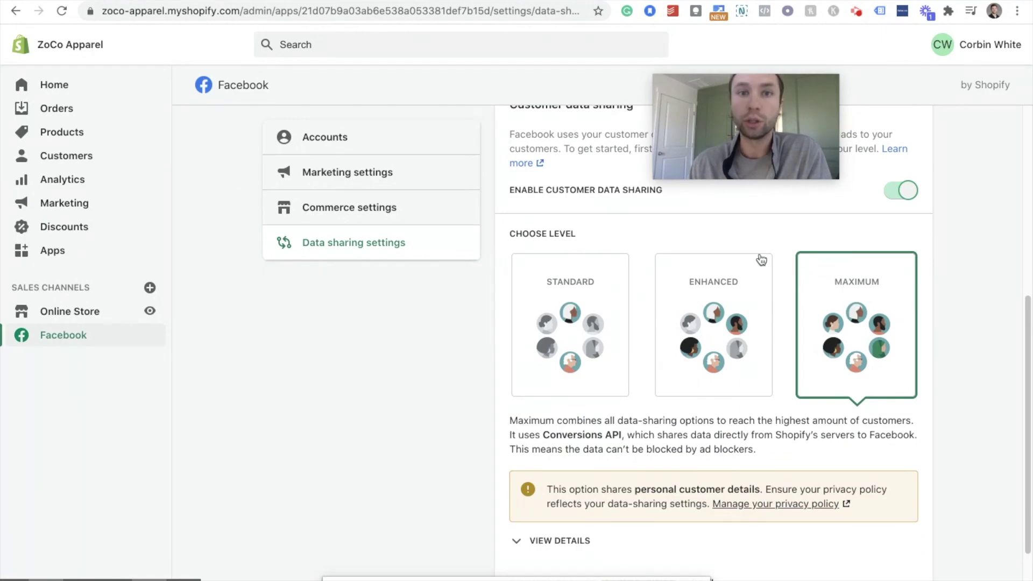
pyautogui.hotkey('ctrl', 'Tab')
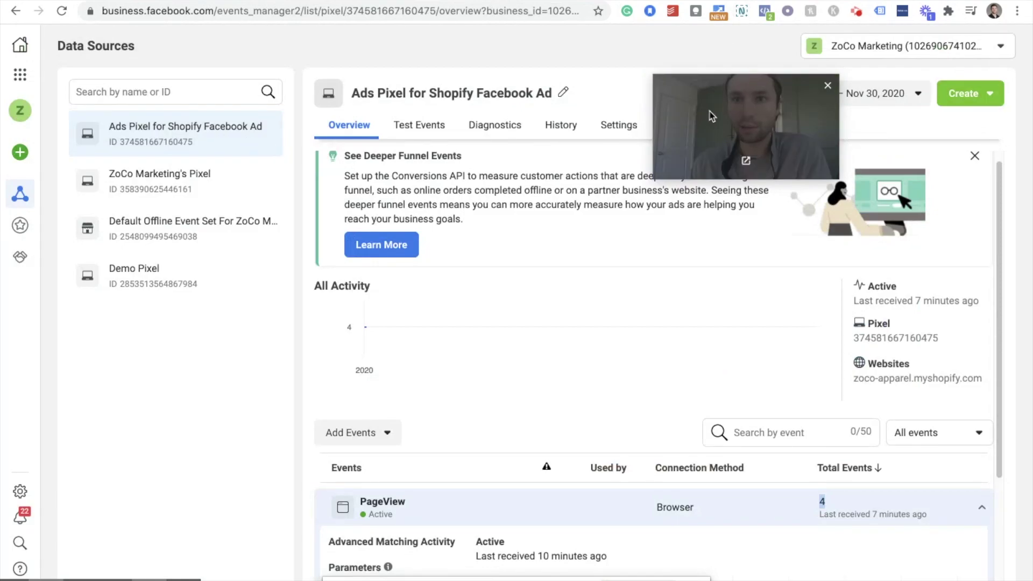
# In the pixel's Automatic Advanced Matching settings, turn on Gender and City/State/ZIP/Country matching
pyautogui.moveTo(711, 117); pyautogui.dragTo(758, 117)
pyautogui.click(623, 125)
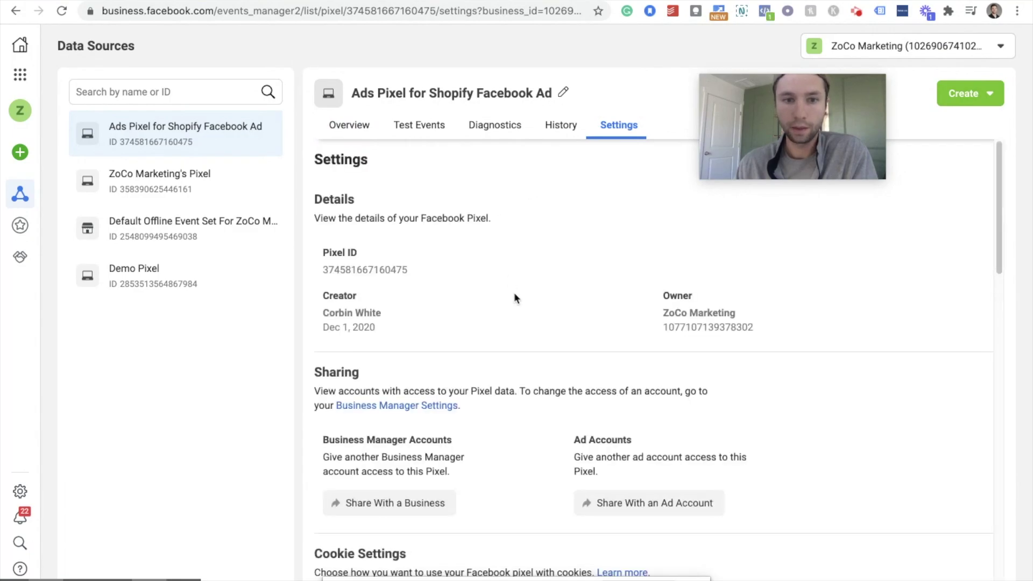
pyautogui.scroll(-6, 514, 292)
pyautogui.scroll(-4, 515, 295)
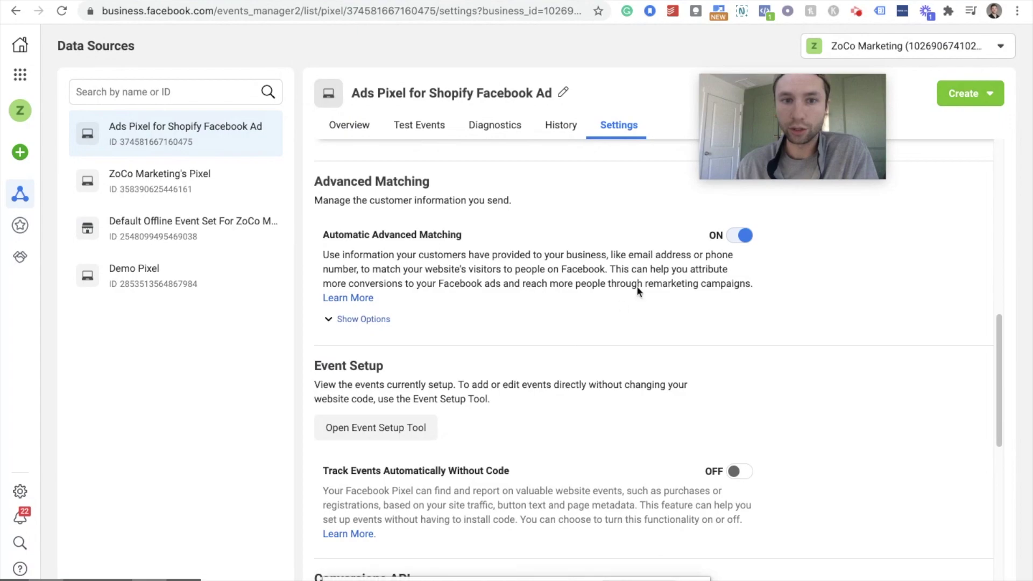
pyautogui.scroll(-1, 549, 280)
pyautogui.click(361, 289)
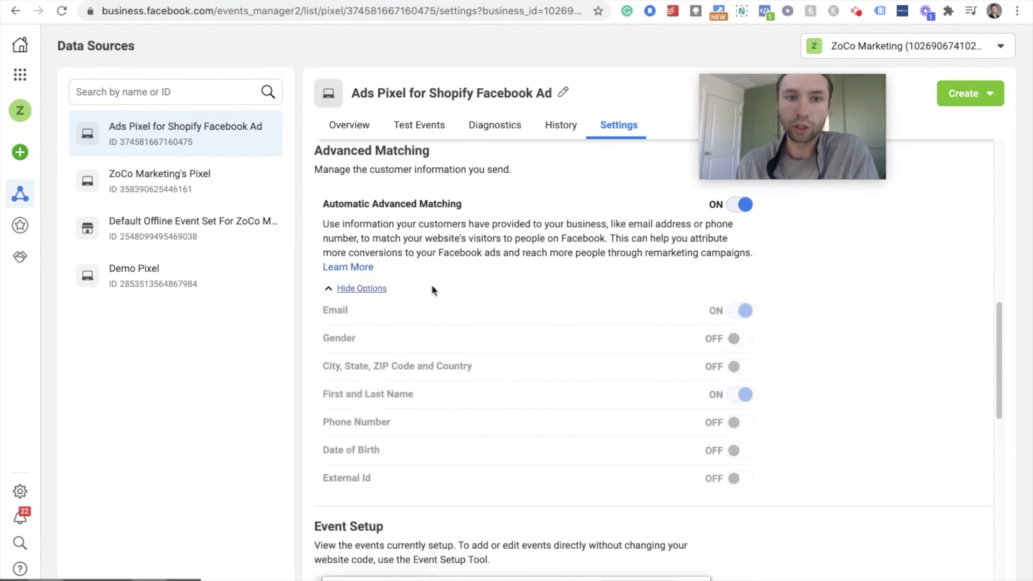
pyautogui.scroll(-1, 590, 347)
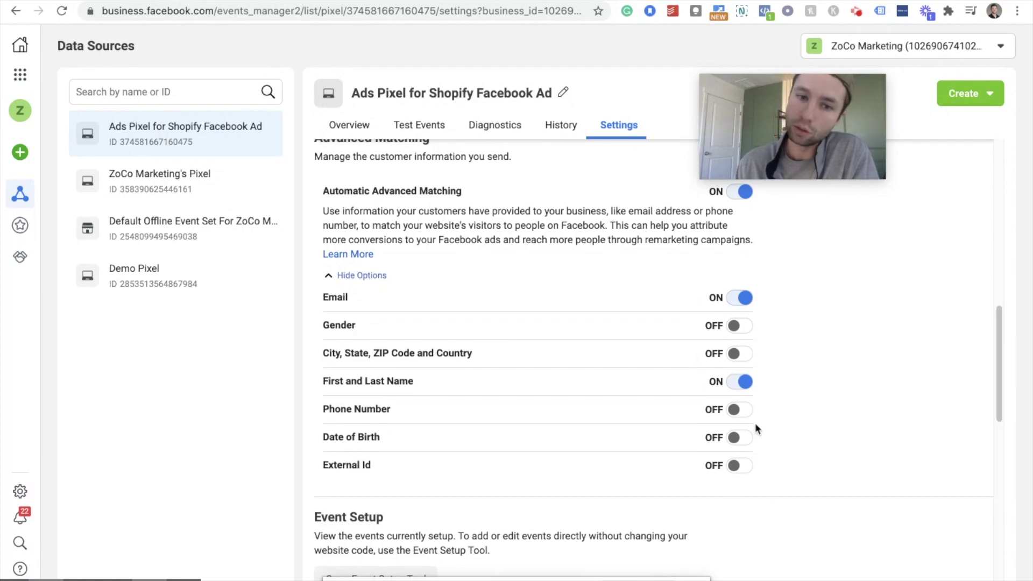
pyautogui.click(734, 326)
pyautogui.click(736, 355)
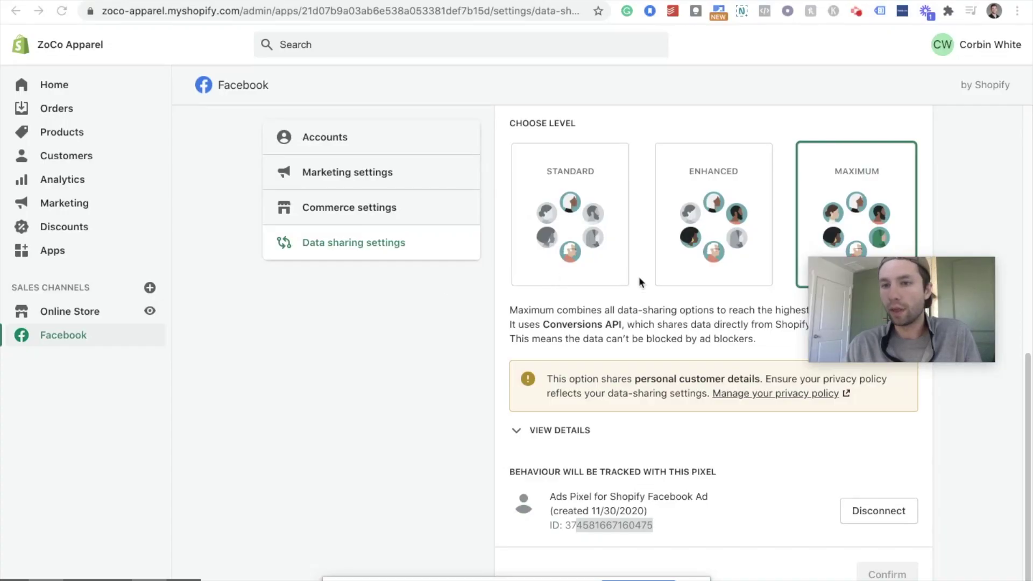
# Return to the Facebook sales channel Overview via Sales Channels in the sidebar
pyautogui.scroll(3, 668, 295)
pyautogui.scroll(6, 667, 295)
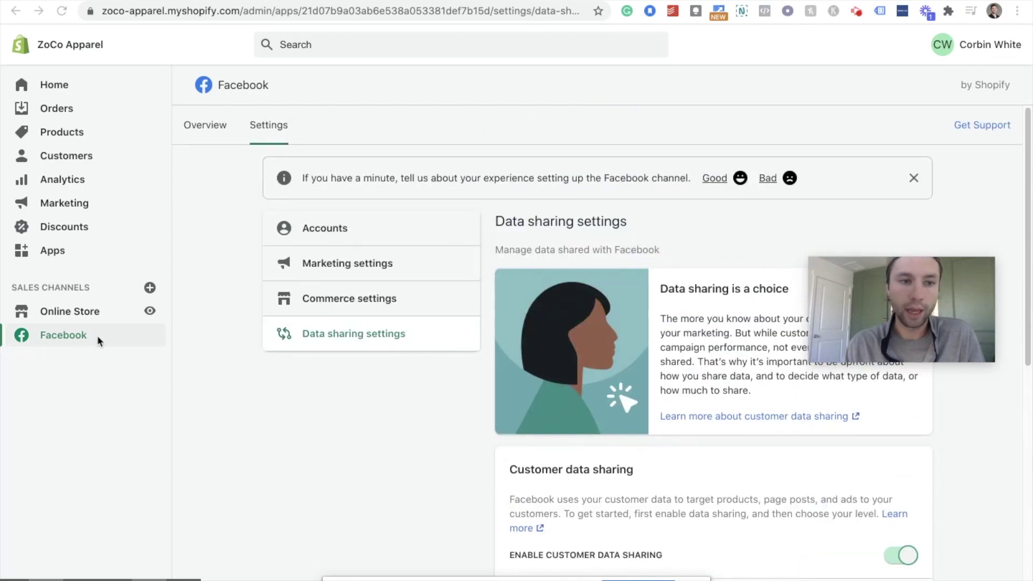
pyautogui.scroll(-10, 522, 346)
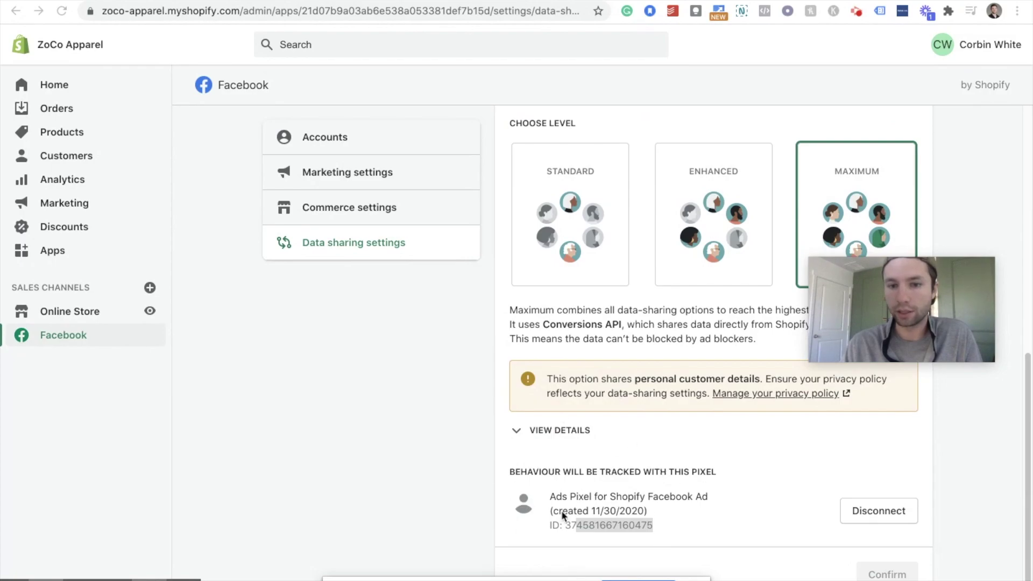
pyautogui.scroll(3, 640, 437)
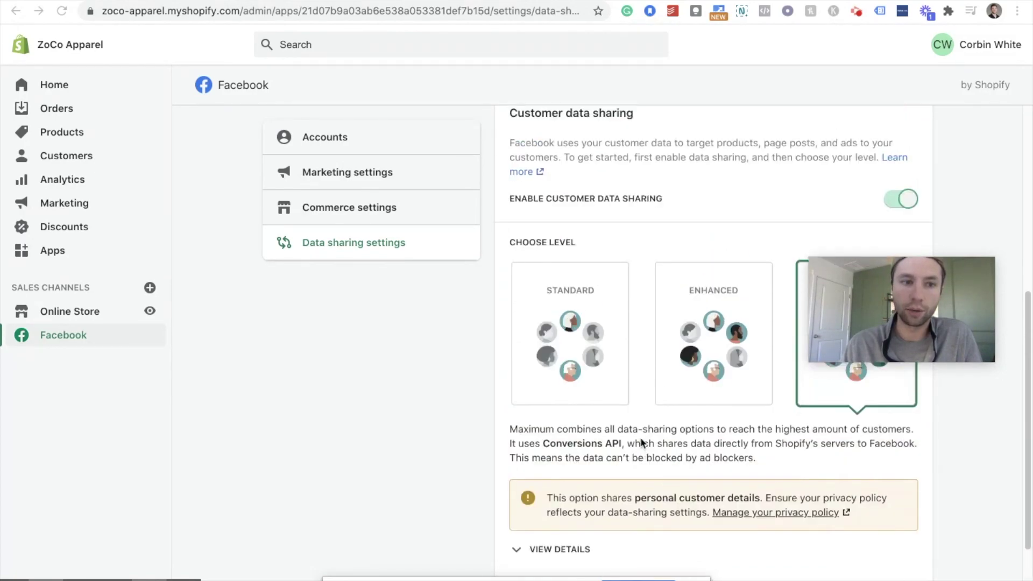
pyautogui.click(64, 338)
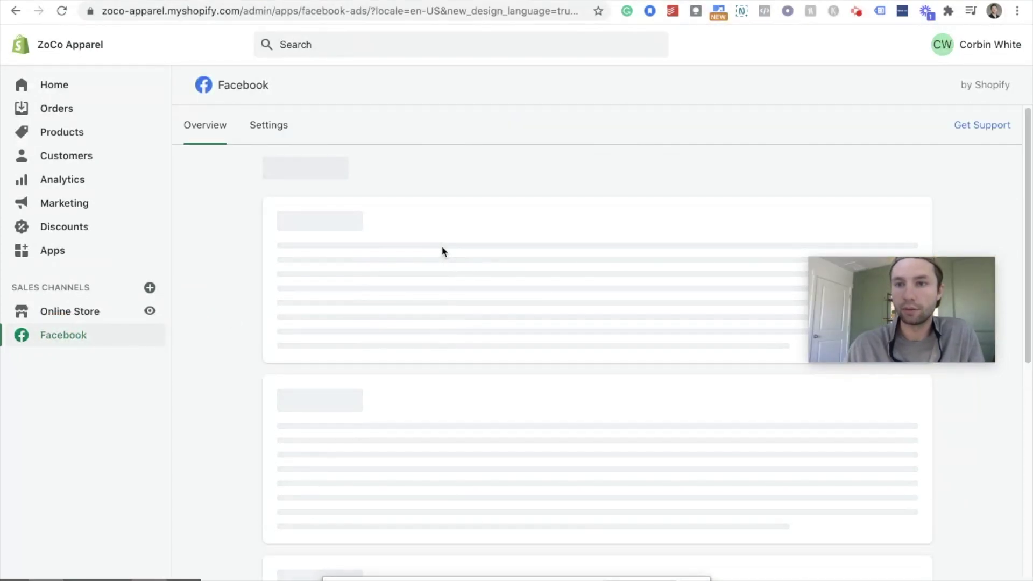
# Go to the Facebook sales channel's Settings
pyautogui.scroll(-5, 436, 252)
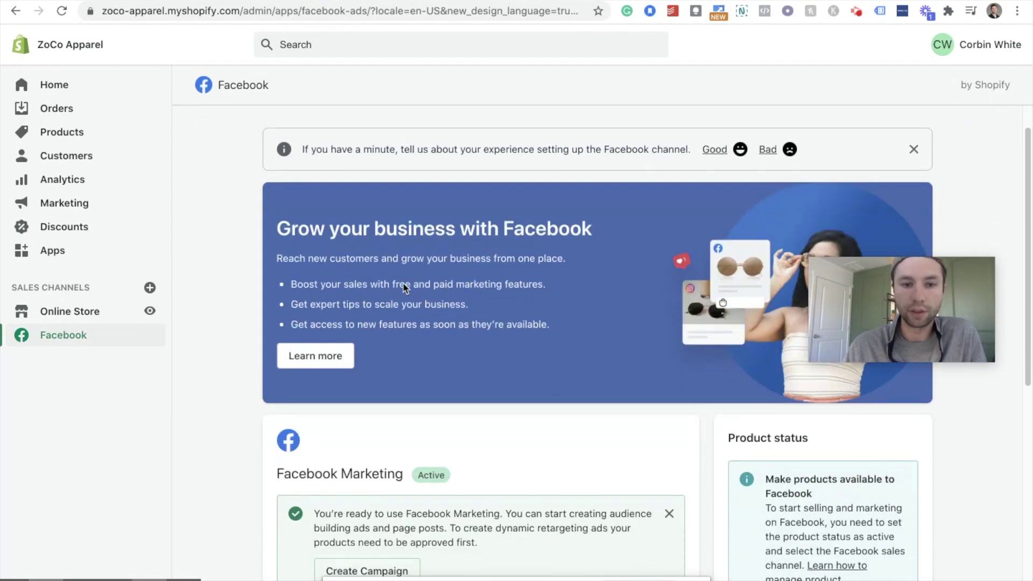
pyautogui.scroll(-4, 405, 288)
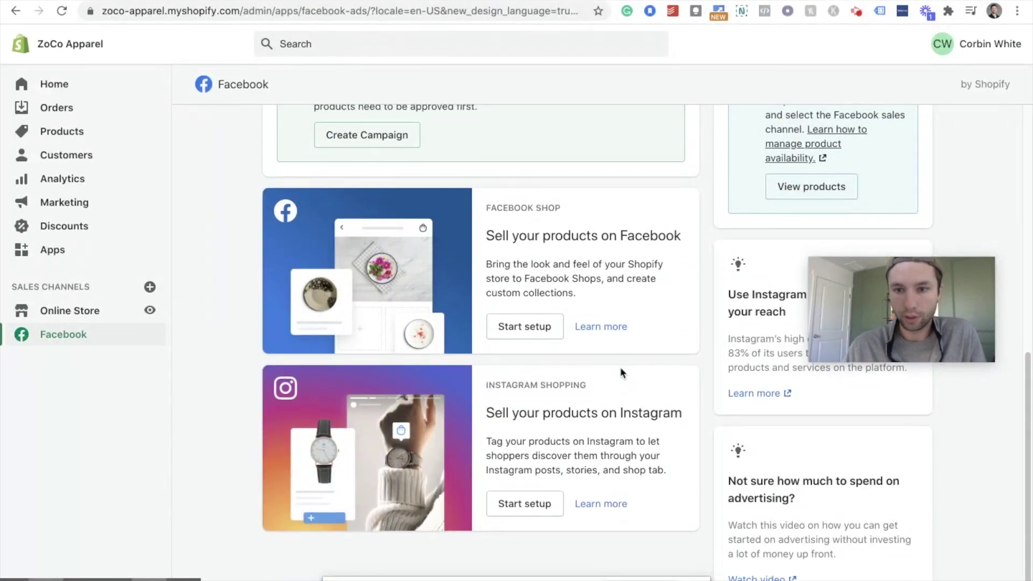
pyautogui.scroll(10, 502, 348)
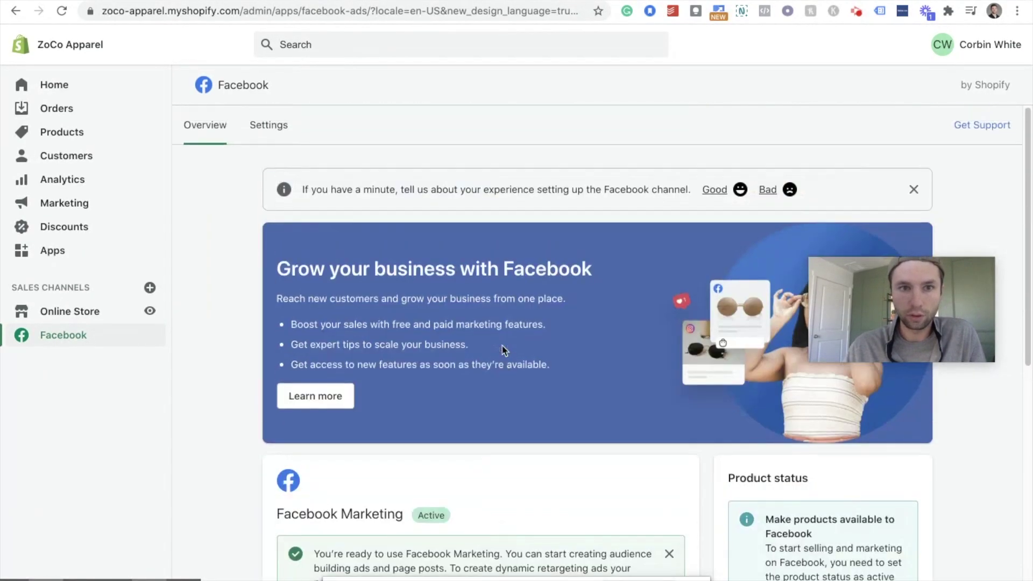
pyautogui.click(272, 125)
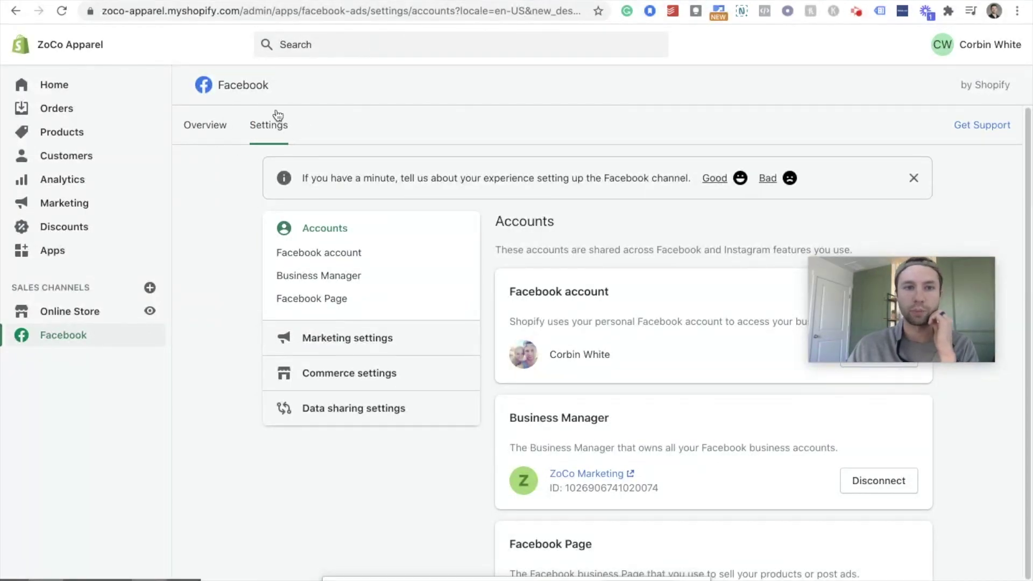
# Open Data sharing settings and scroll to the sharing level cards and connected pixel
pyautogui.scroll(-1, 404, 359)
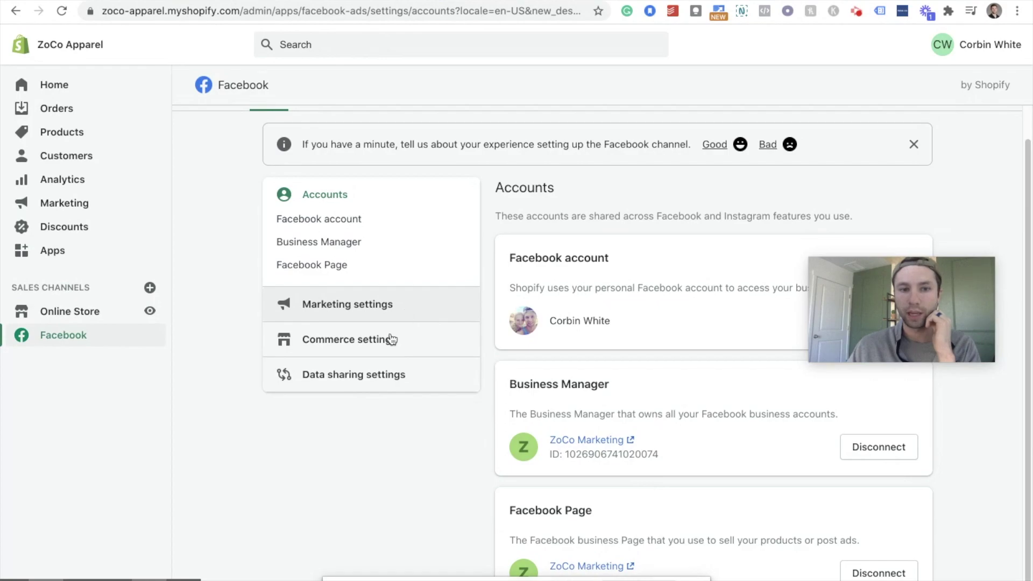
pyautogui.click(372, 377)
pyautogui.scroll(-3, 723, 363)
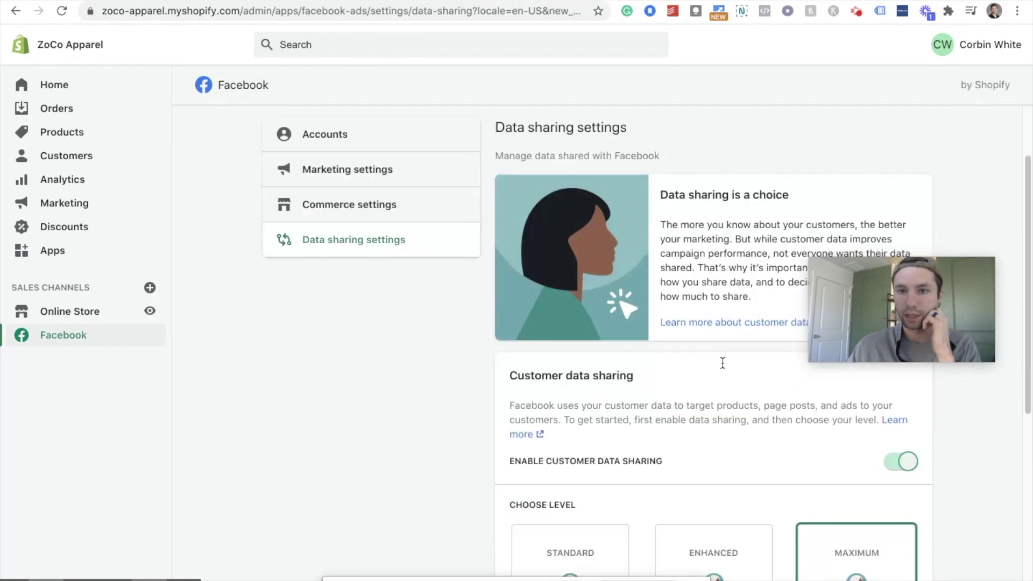
pyautogui.scroll(-5, 722, 363)
pyautogui.scroll(-2, 632, 451)
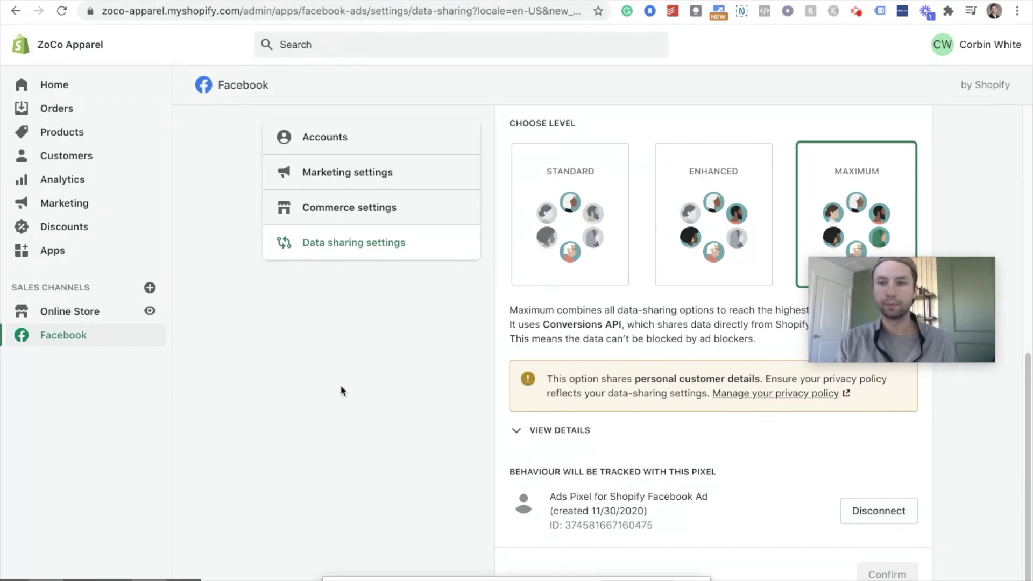
pyautogui.click(85, 561)
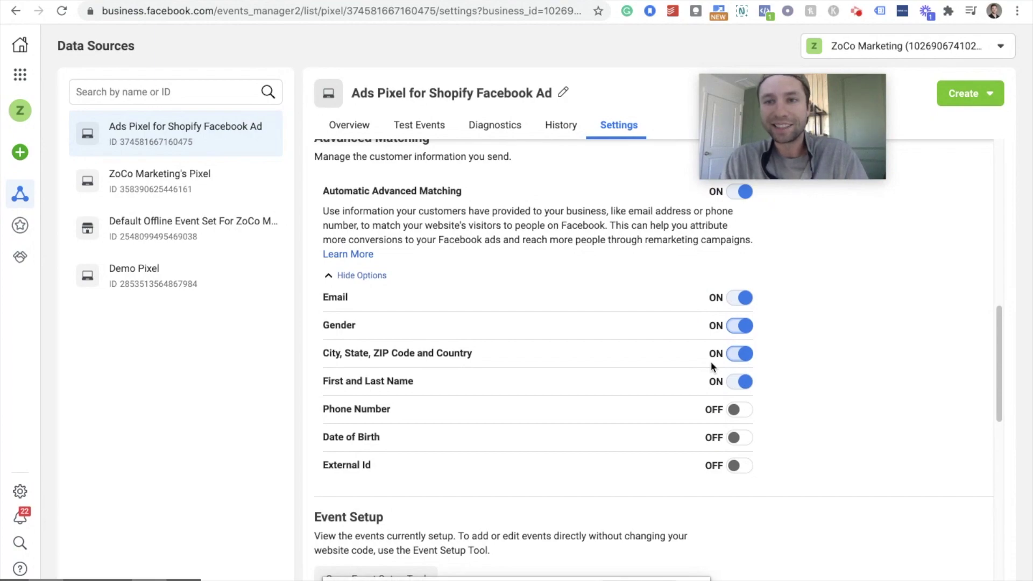